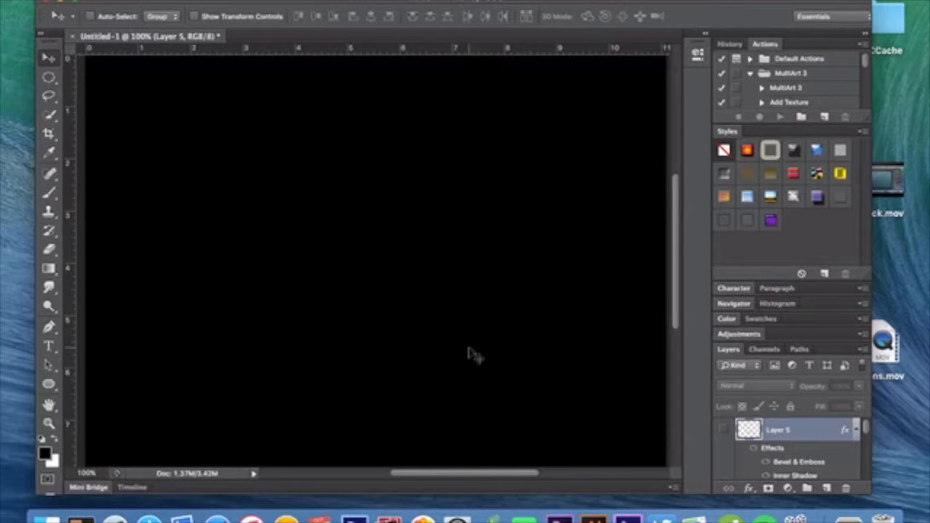
# - Create a 3D sphere mesh preset from the black Layer 1 and accept the switch to the 3D workspace
pyautogui.scroll(-3, 773, 459)
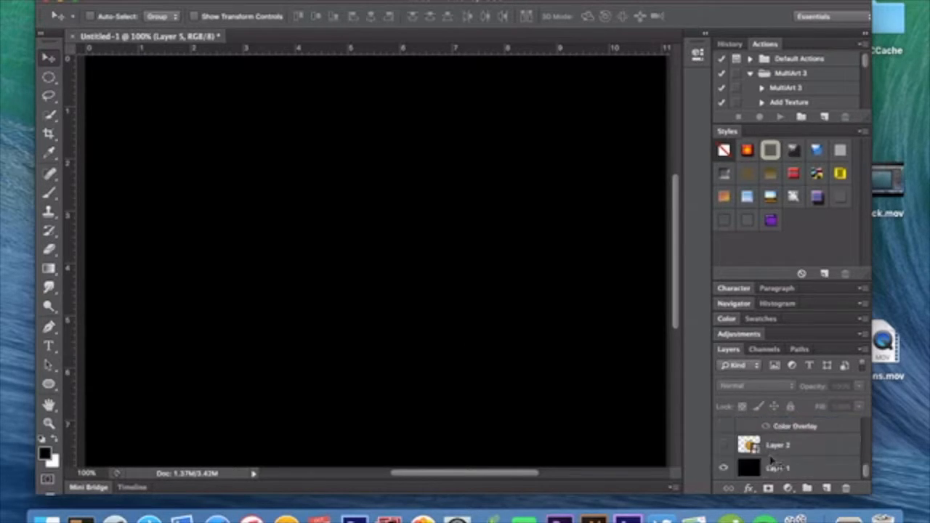
pyautogui.click(792, 473)
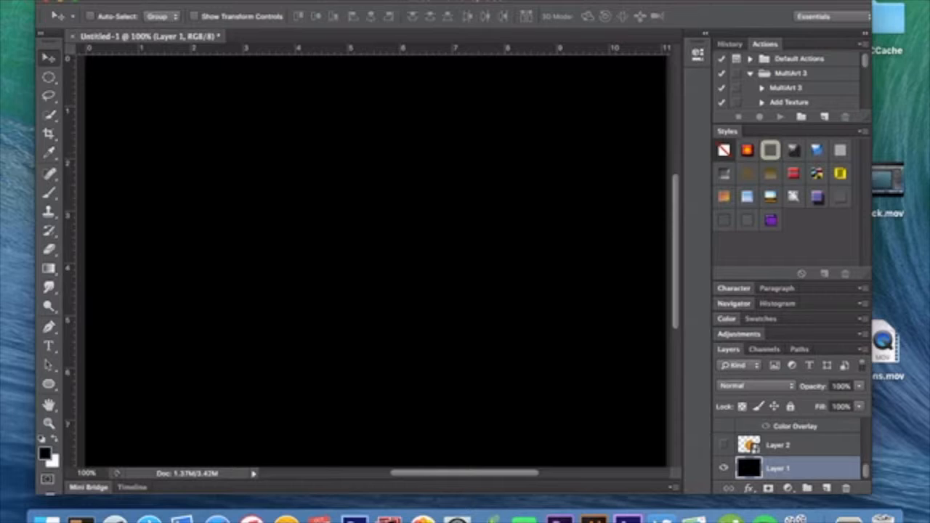
pyautogui.click(371, 0)
pyautogui.moveTo(421, 83)
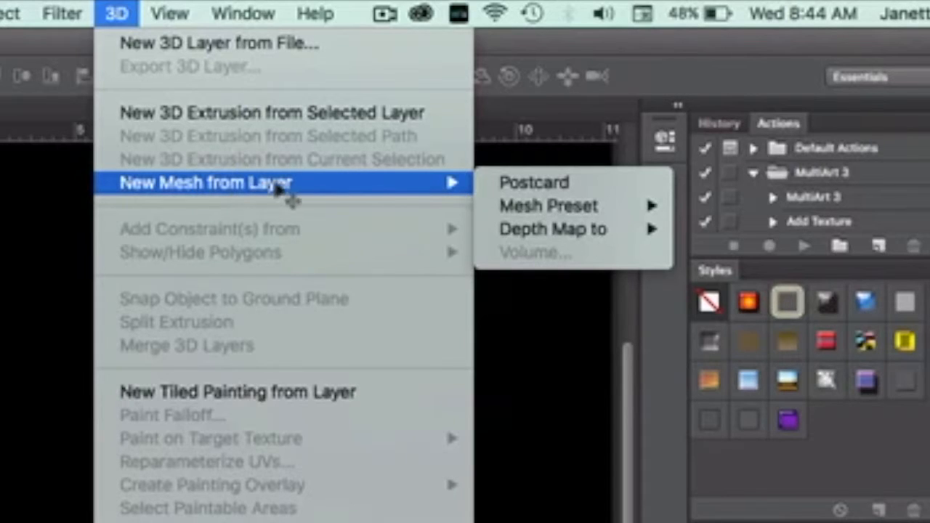
pyautogui.moveTo(525, 208)
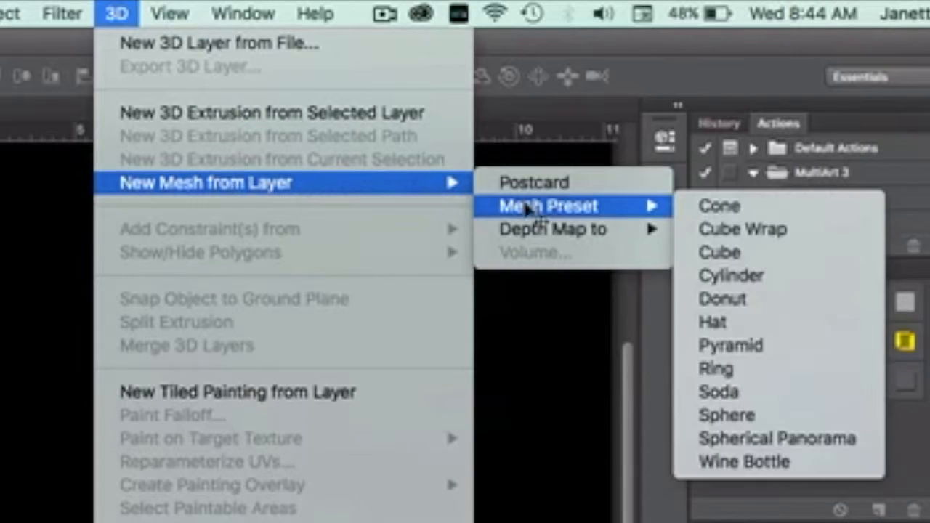
pyautogui.click(744, 418)
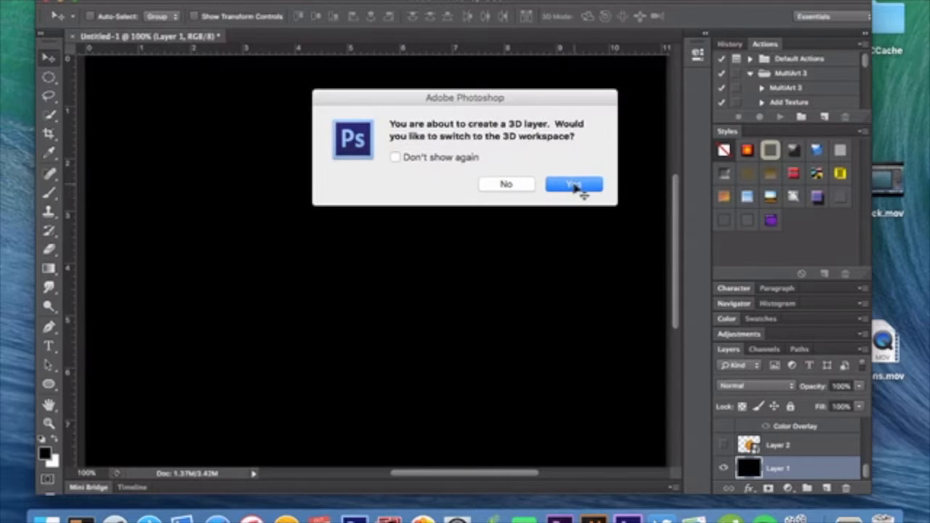
pyautogui.click(574, 186)
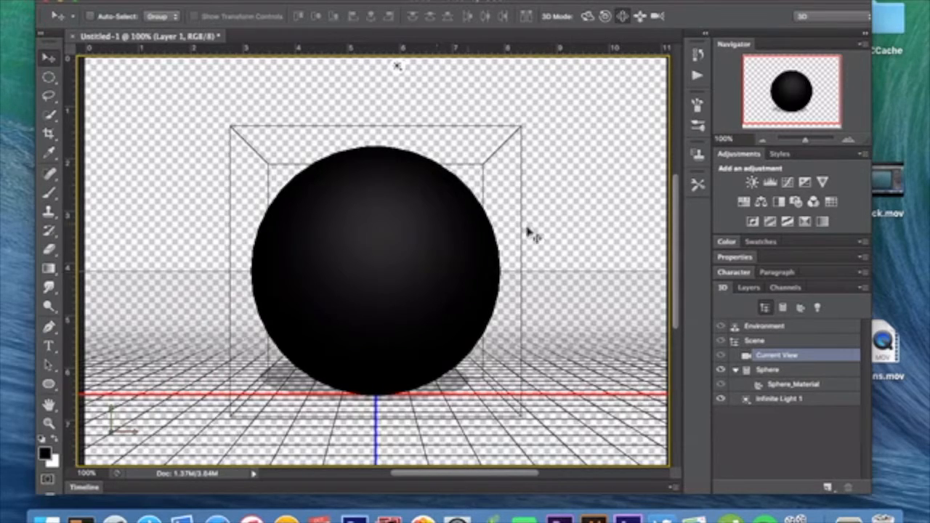
# - Set the 3D environment's IBL light color to orange, RGB 255, 132, 0
pyautogui.click(427, 340)
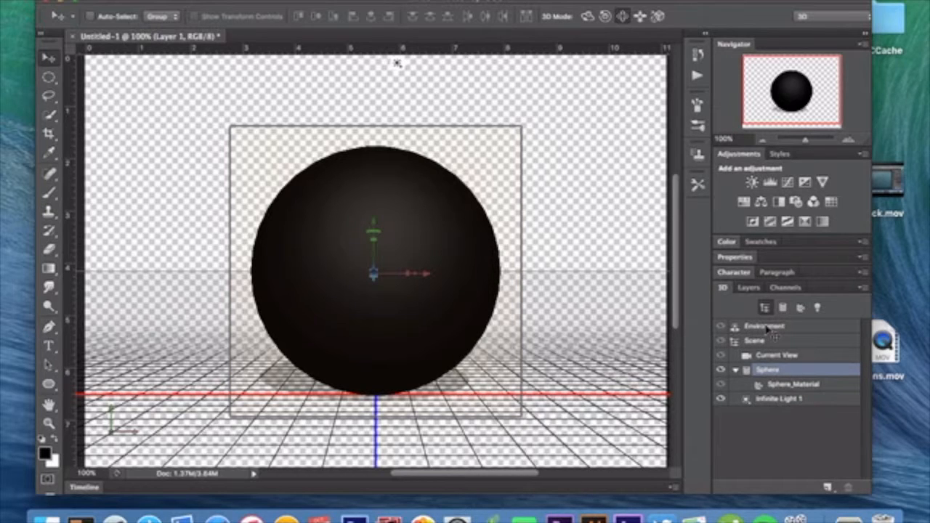
pyautogui.click(768, 327)
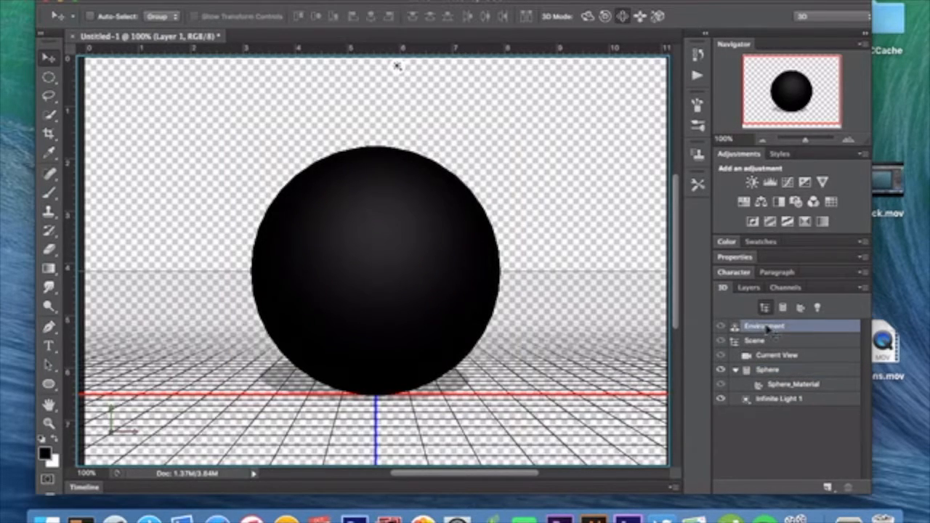
pyautogui.doubleClick(768, 327)
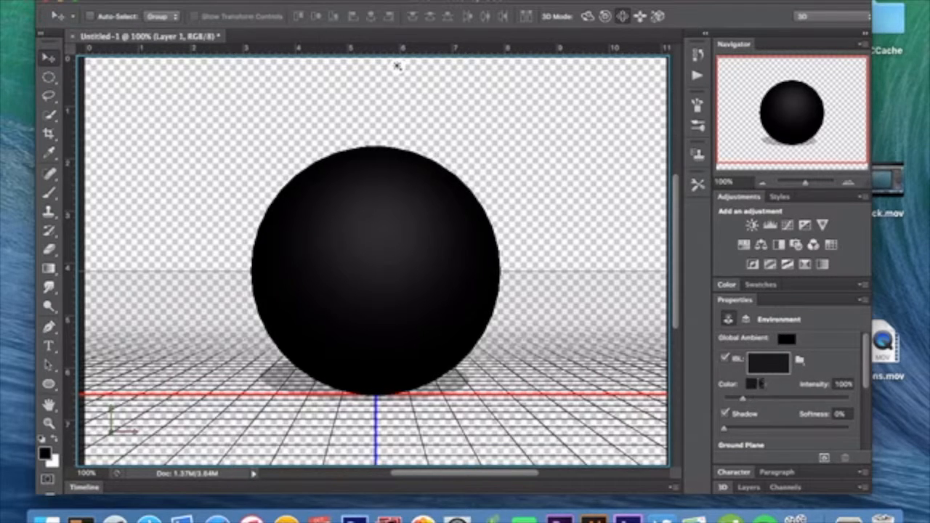
pyautogui.click(756, 385)
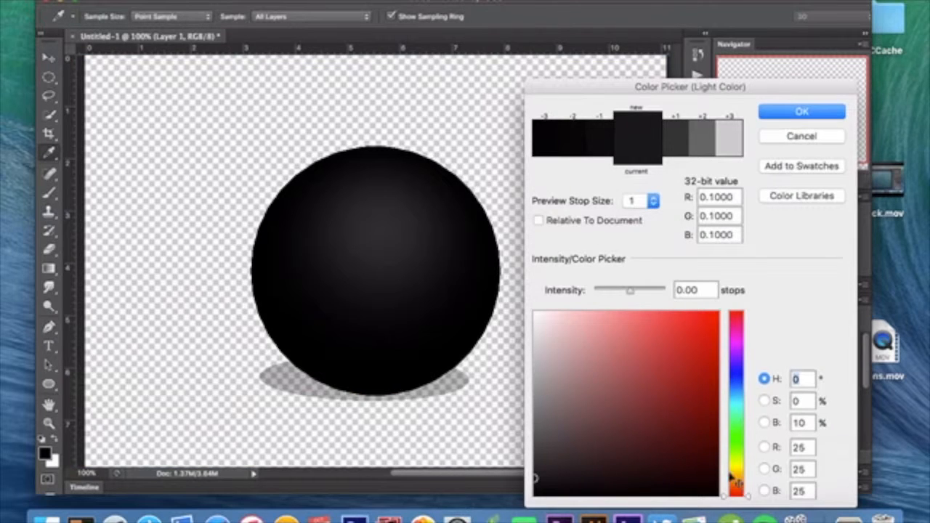
pyautogui.click(740, 468)
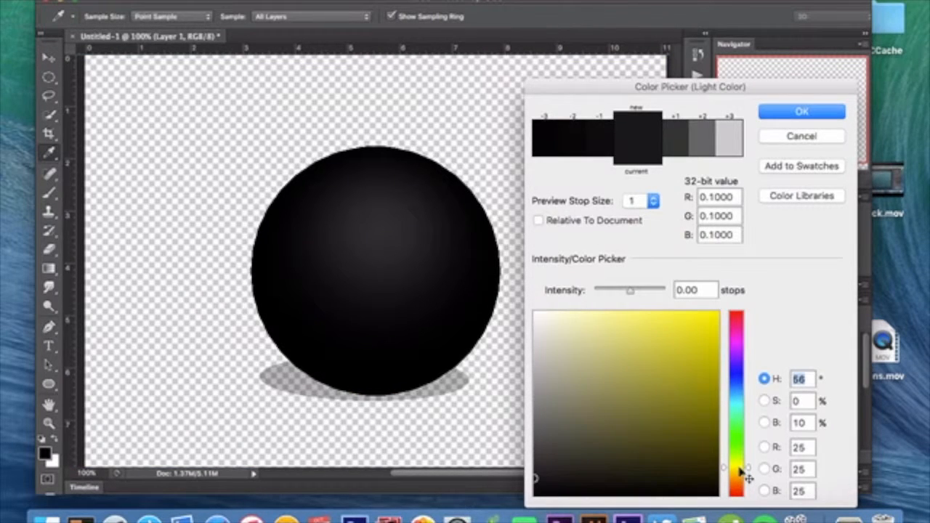
pyautogui.moveTo(752, 476)
pyautogui.mouseDown()
pyautogui.moveTo(756, 491)
pyautogui.moveTo(755, 482)
pyautogui.mouseUp()
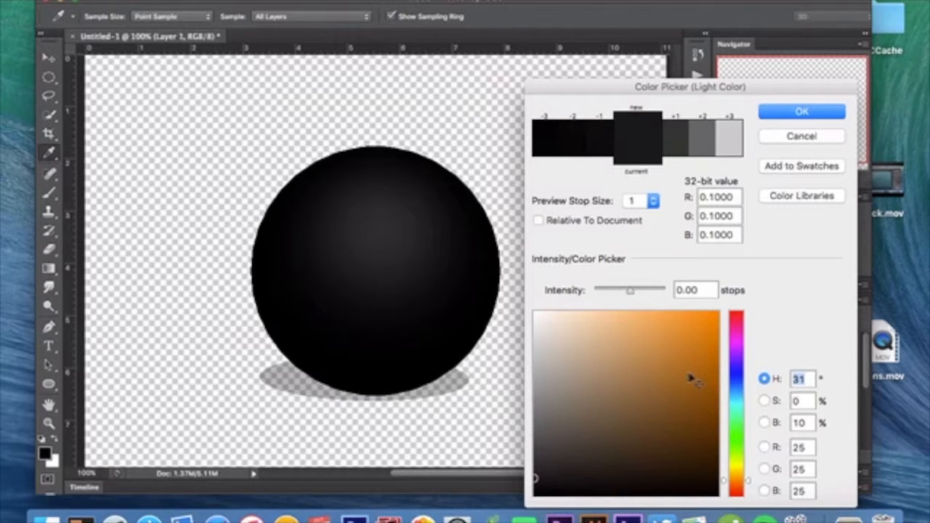
pyautogui.click(690, 351)
pyautogui.moveTo(696, 352); pyautogui.dragTo(752, 277)
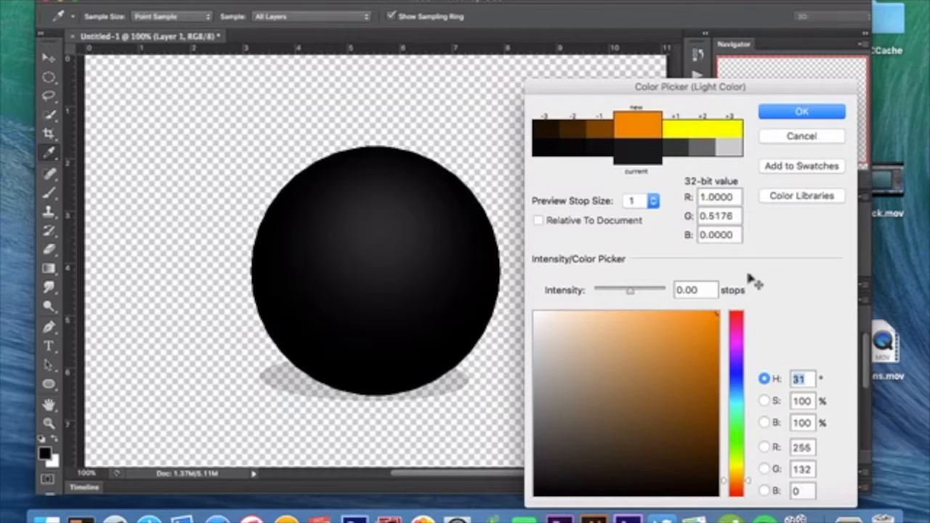
pyautogui.click(802, 112)
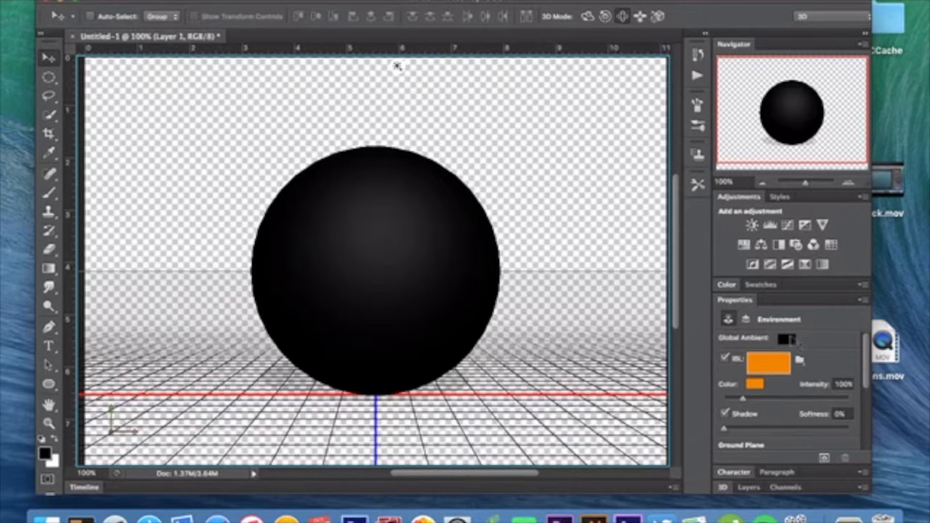
# - Set the environment's Global Ambient color to a darker orange, RGB 228, 108, 28, and reopen the Environment properties
pyautogui.click(788, 340)
pyautogui.click(743, 473)
pyautogui.moveTo(746, 479); pyautogui.dragTo(737, 485)
pyautogui.moveTo(703, 354); pyautogui.dragTo(718, 312)
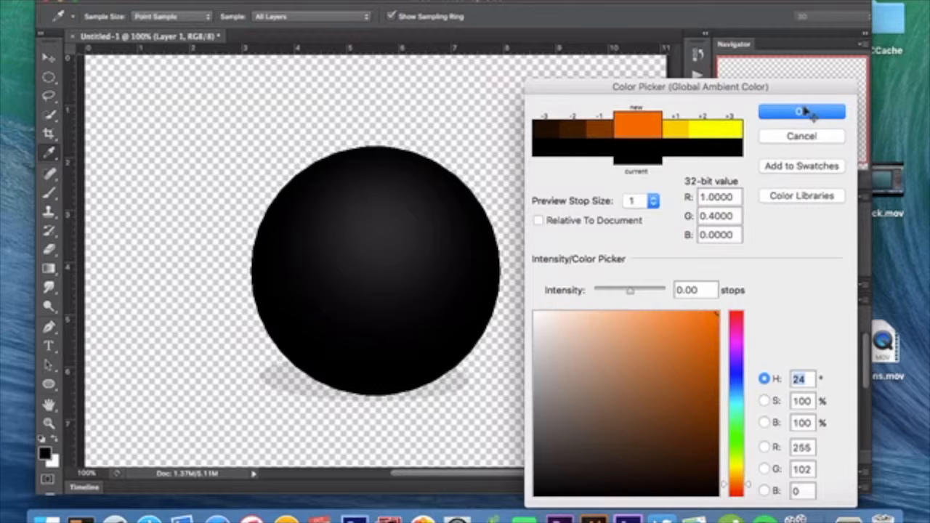
pyautogui.click(696, 331)
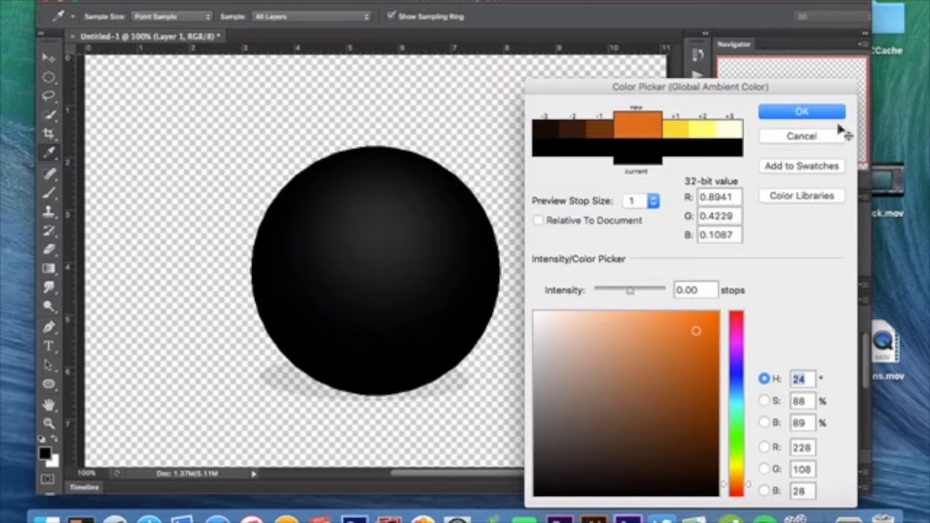
pyautogui.click(821, 143)
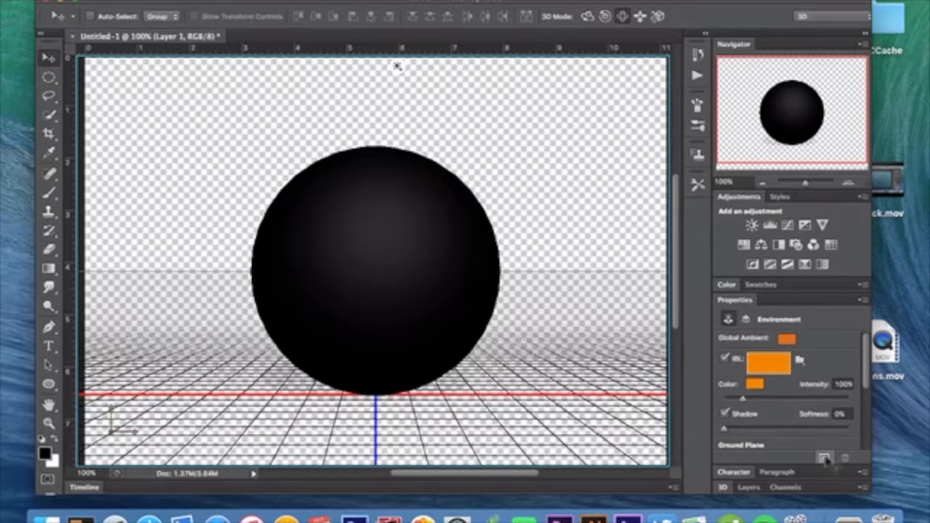
pyautogui.click(724, 488)
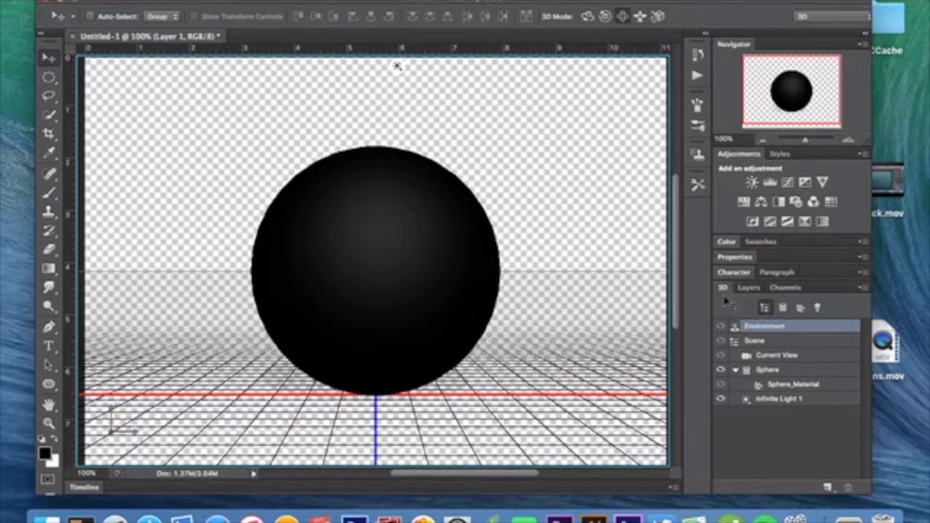
pyautogui.doubleClick(760, 332)
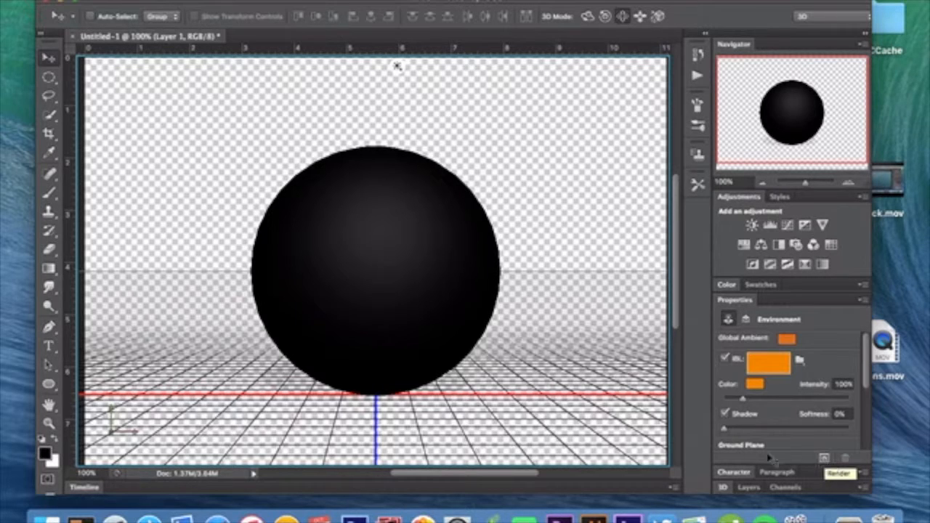
# - Delete Layer 1, which holds the black 3D sphere
pyautogui.click(749, 487)
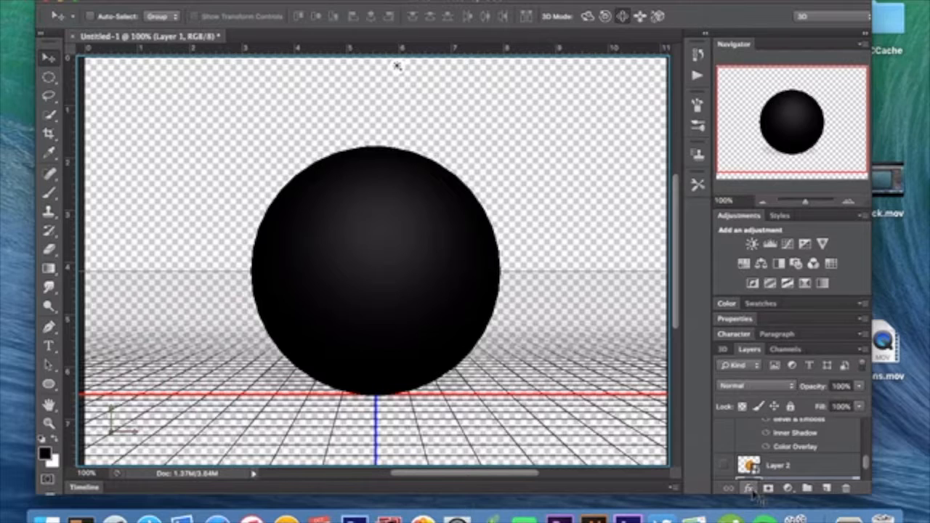
pyautogui.scroll(4, 754, 456)
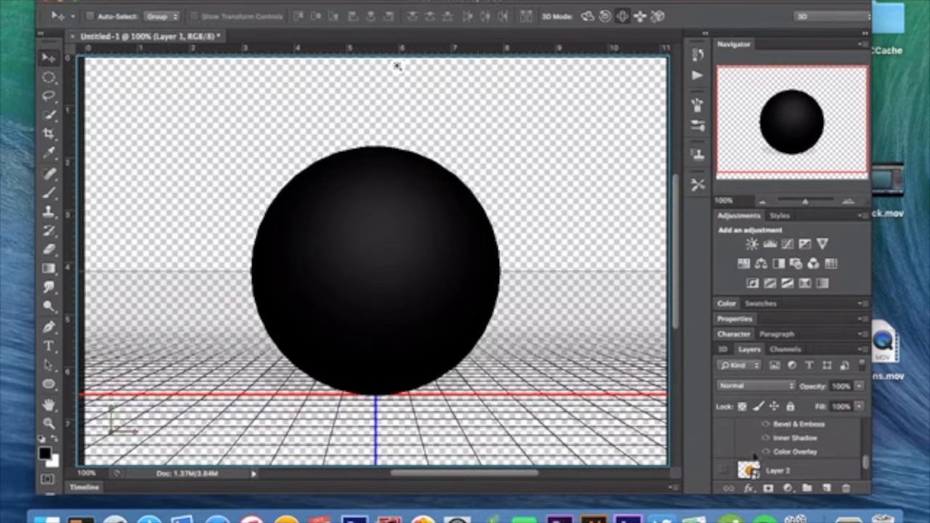
pyautogui.scroll(-5, 756, 467)
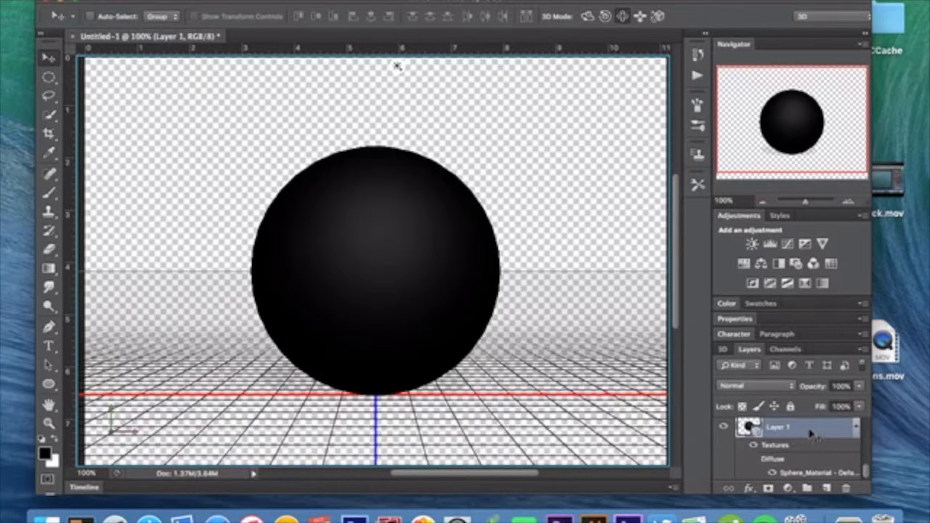
pyautogui.press('Delete')
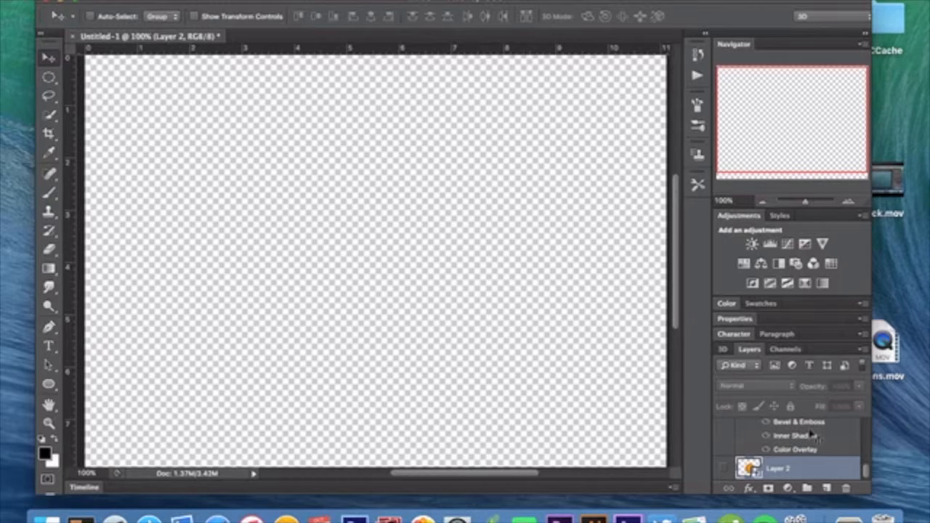
# - Add a new layer, move it below Layer 2 and fill it with black as the background
pyautogui.click(826, 488)
pyautogui.scroll(-1, 813, 475)
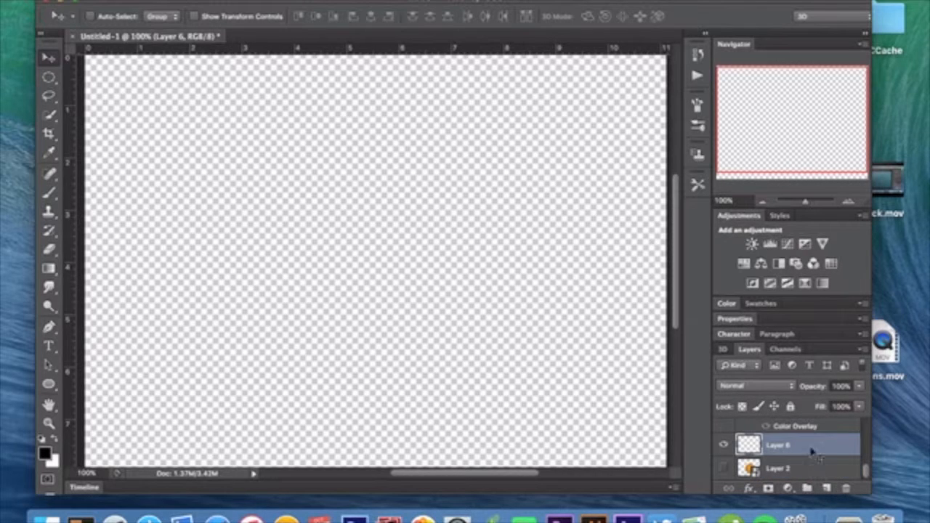
pyautogui.moveTo(814, 446); pyautogui.dragTo(812, 480)
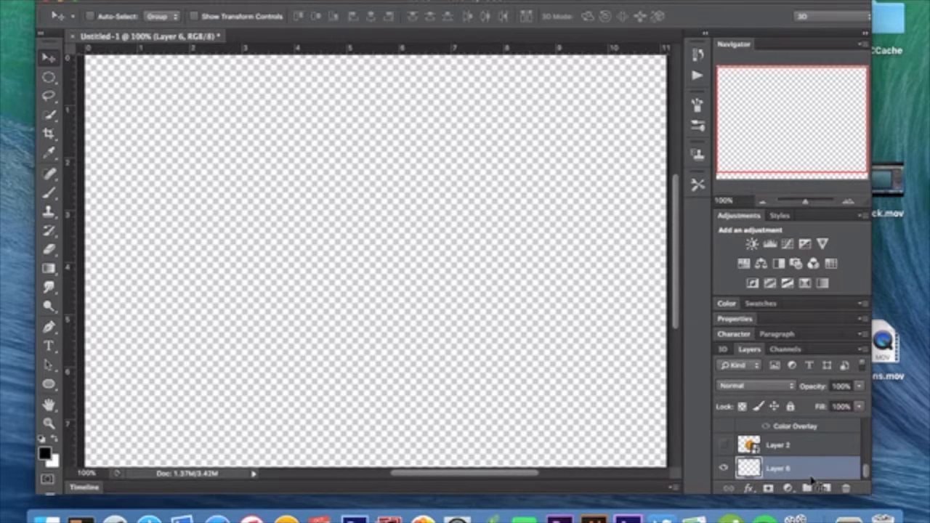
pyautogui.press('super+BackSpace')
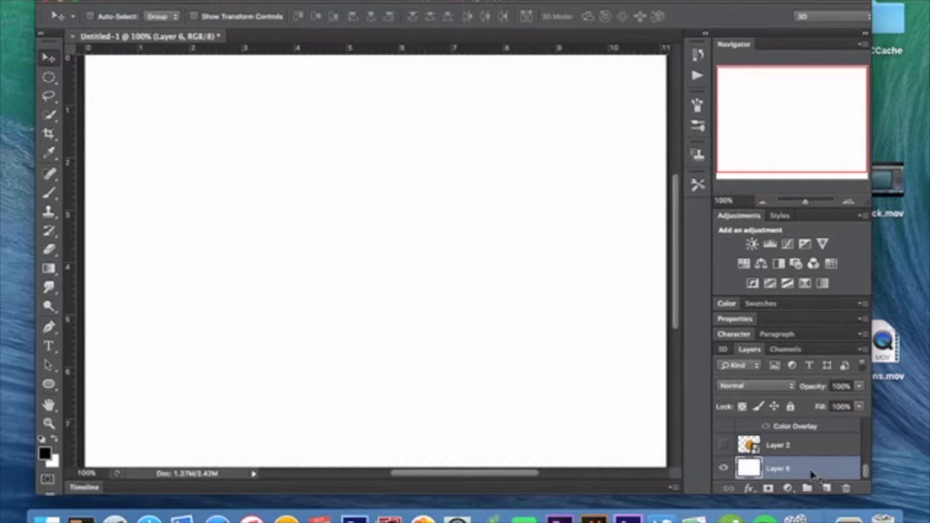
pyautogui.hotkey('alt', 'BackSpace')
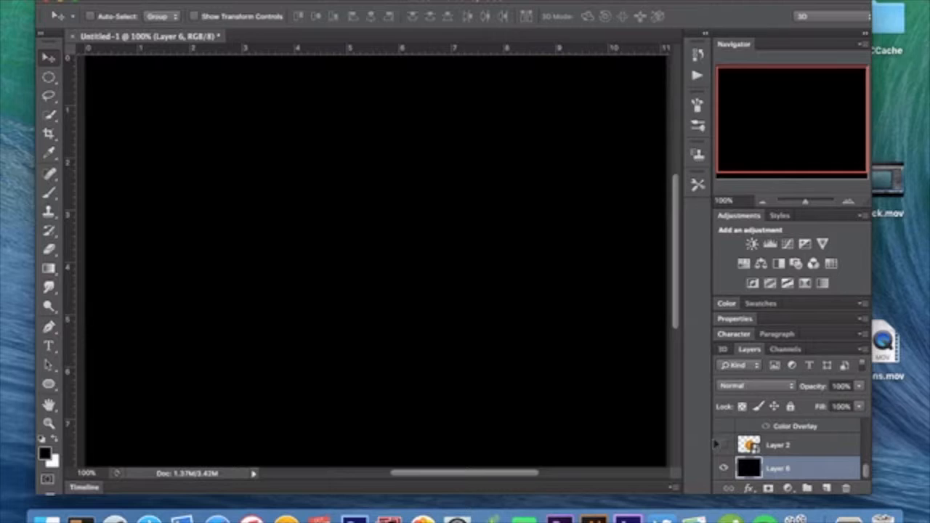
# - Show Layer 2 with the orange sphere and move the sphere slightly up toward the middle of the canvas
pyautogui.click(724, 445)
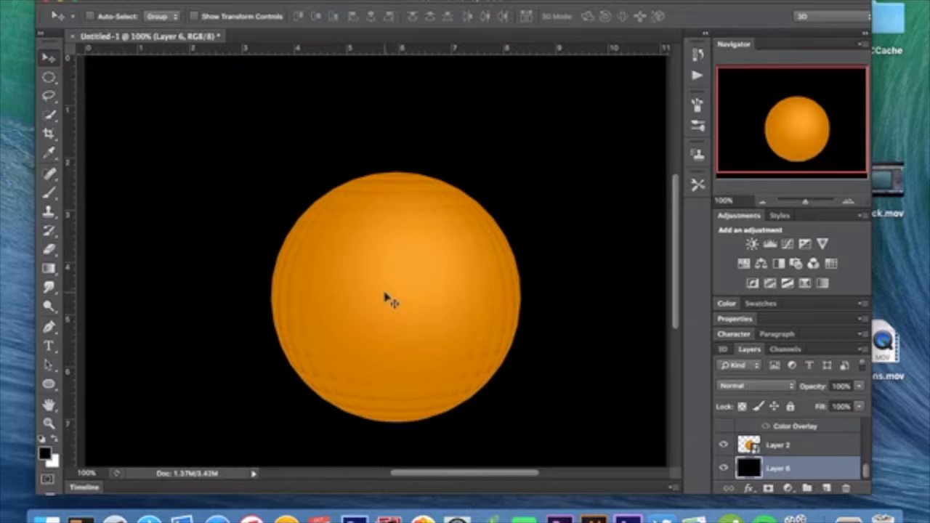
pyautogui.moveTo(387, 300); pyautogui.dragTo(386, 268)
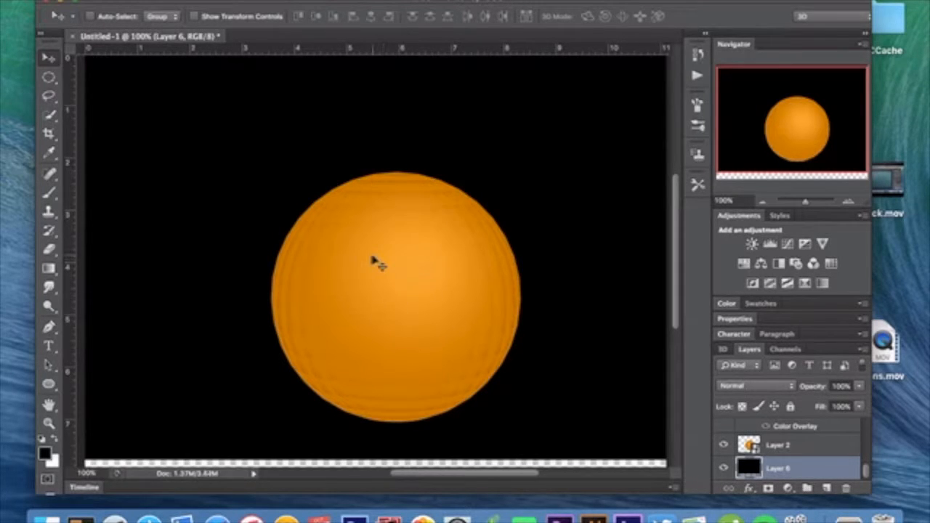
pyautogui.press('super+z')
pyautogui.click(812, 444)
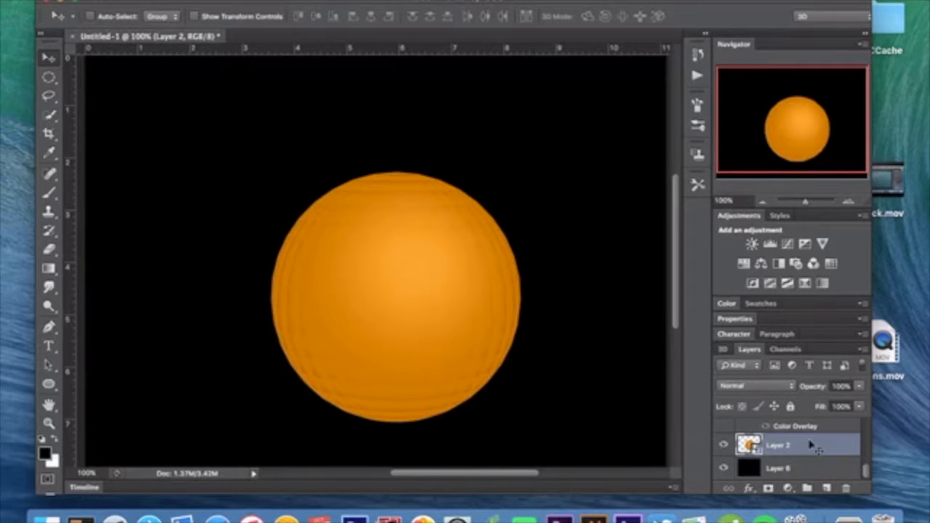
pyautogui.moveTo(442, 321); pyautogui.dragTo(436, 298)
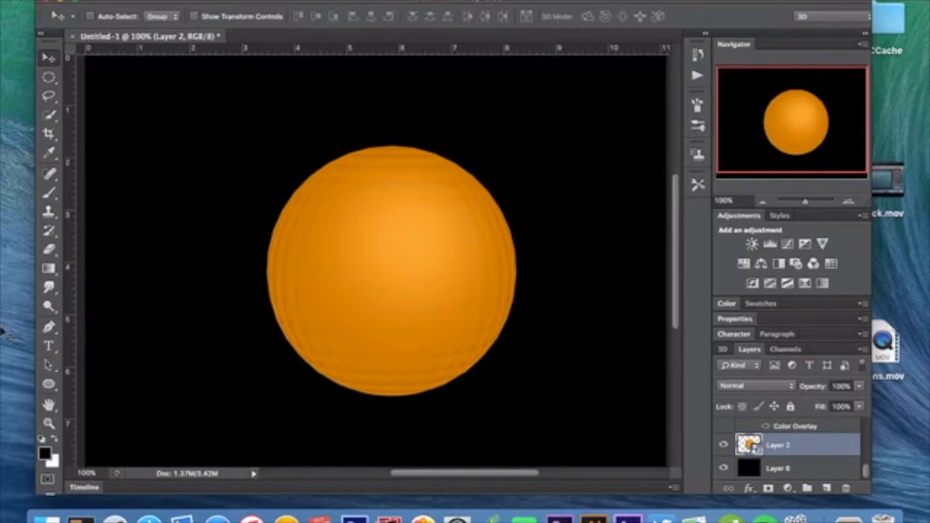
# - Add a new layer, draw a small triangular path on the sphere's upper left with the Pen tool and convert it into a selection with 0-pixel feather
pyautogui.click(50, 328)
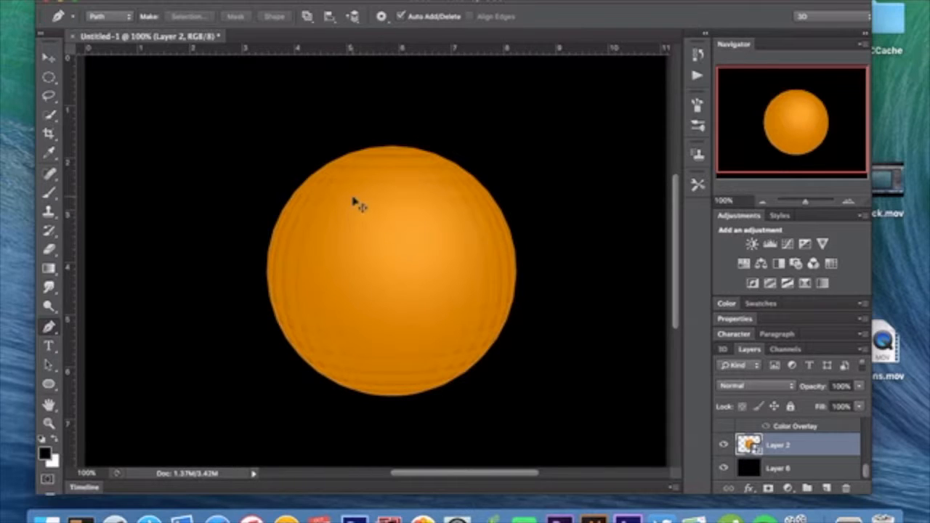
pyautogui.click(826, 489)
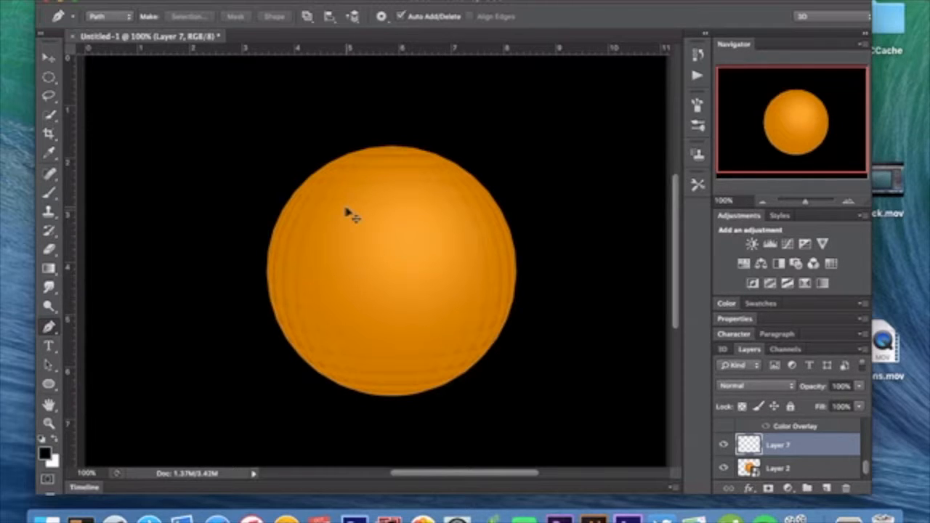
pyautogui.click(346, 208)
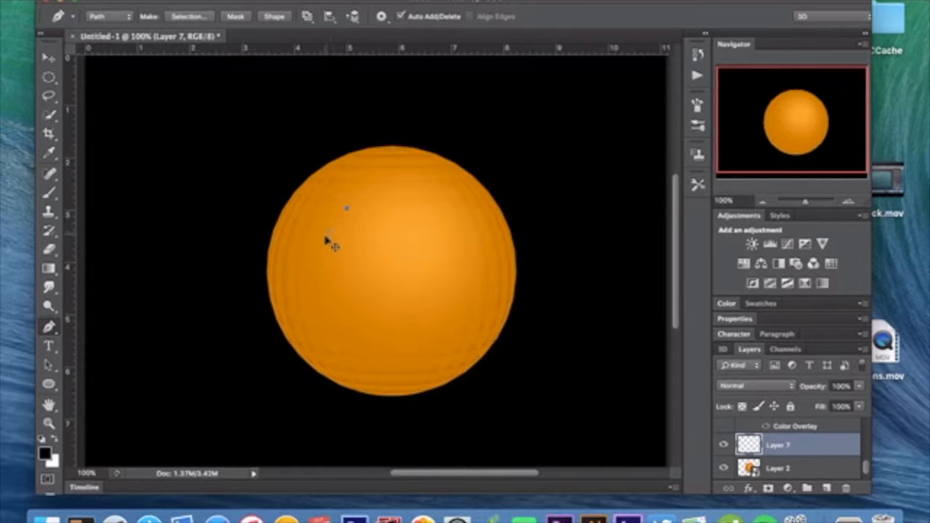
pyautogui.click(324, 235)
pyautogui.click(347, 233)
pyautogui.click(347, 210)
pyautogui.rightClick(352, 224)
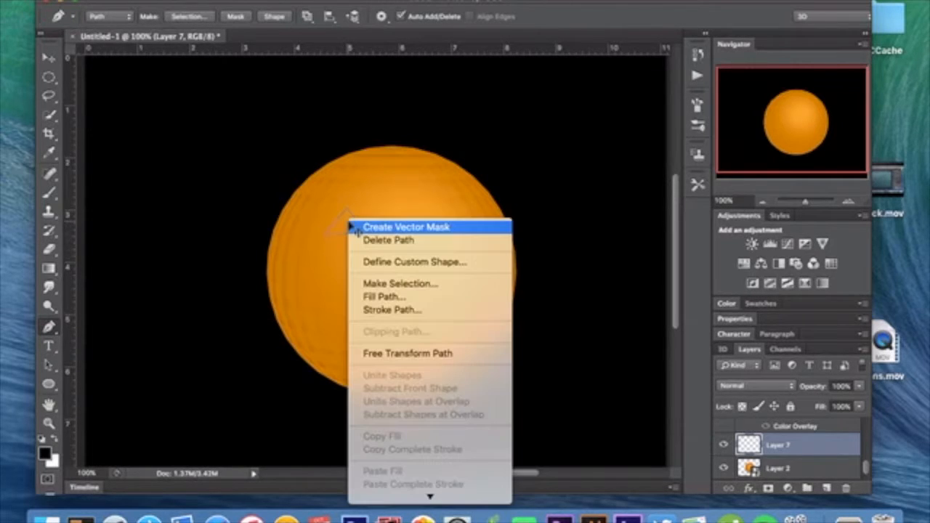
pyautogui.click(394, 283)
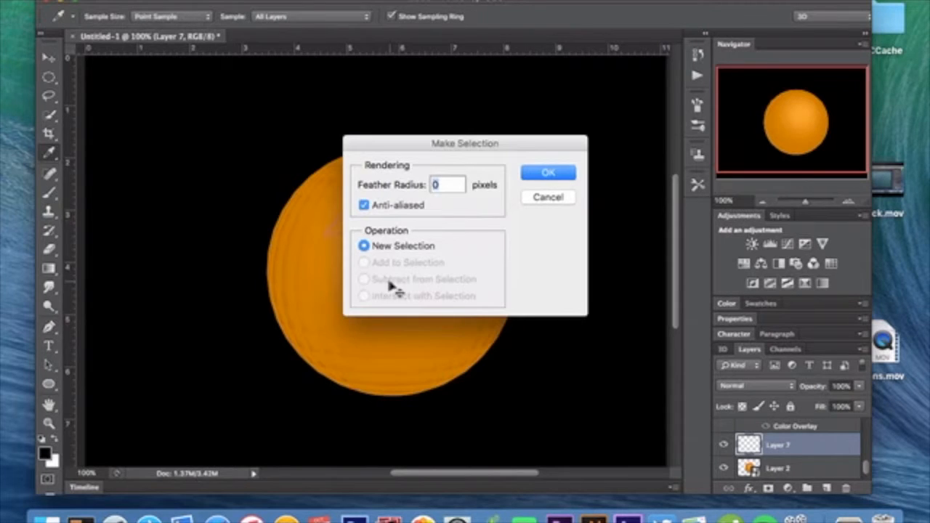
pyautogui.click(557, 173)
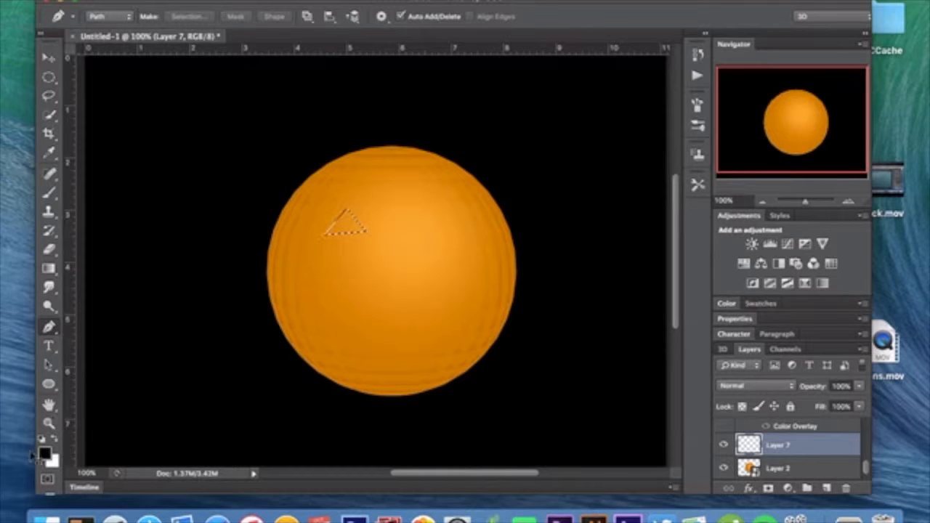
# - Try light orange ffd894 as the foreground color and cancel the choice
pyautogui.click(45, 453)
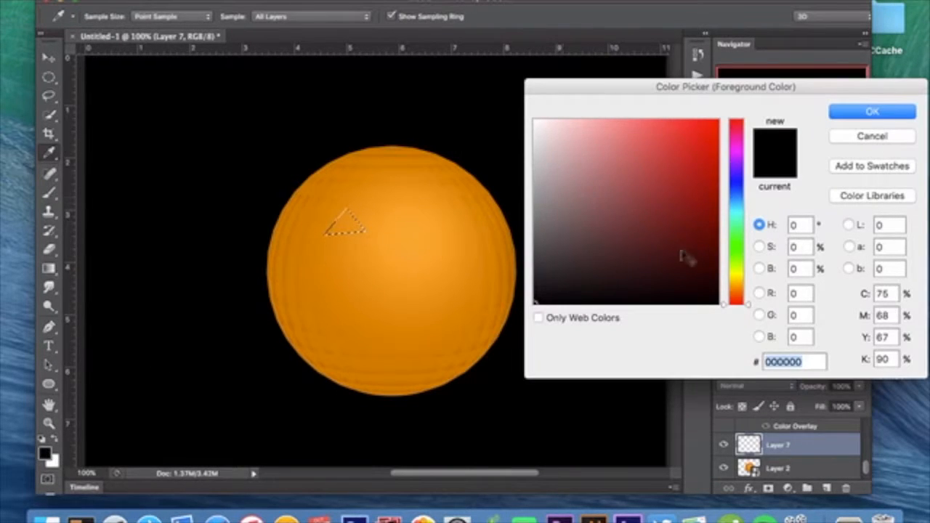
pyautogui.click(740, 278)
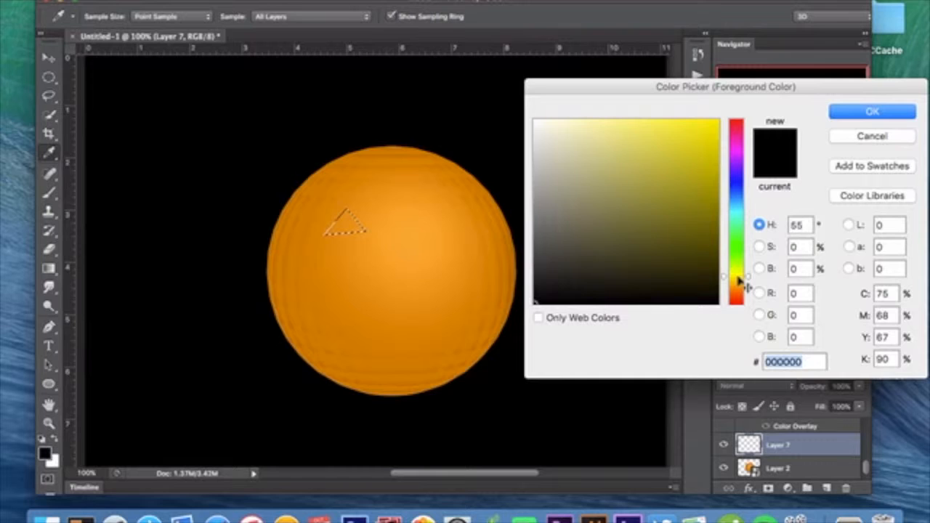
pyautogui.moveTo(741, 282); pyautogui.dragTo(736, 292)
pyautogui.moveTo(622, 165); pyautogui.dragTo(612, 102)
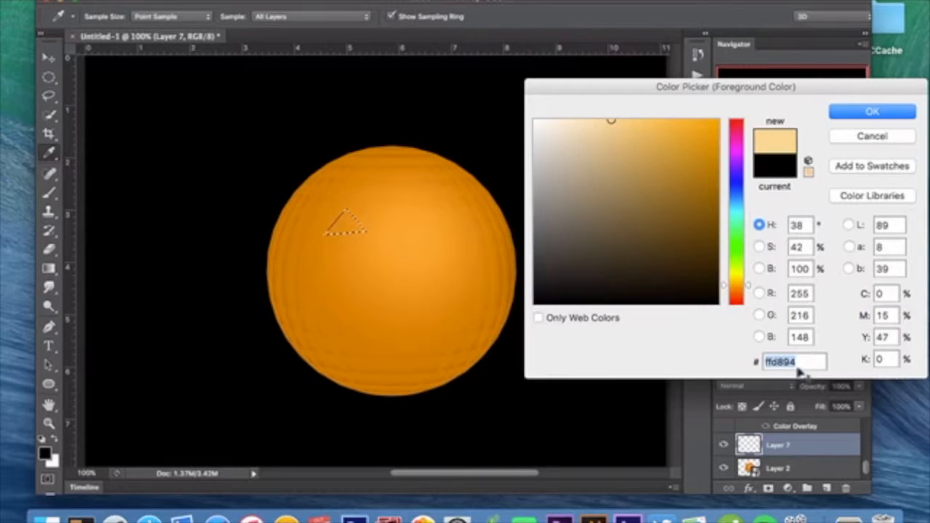
pyautogui.click(885, 139)
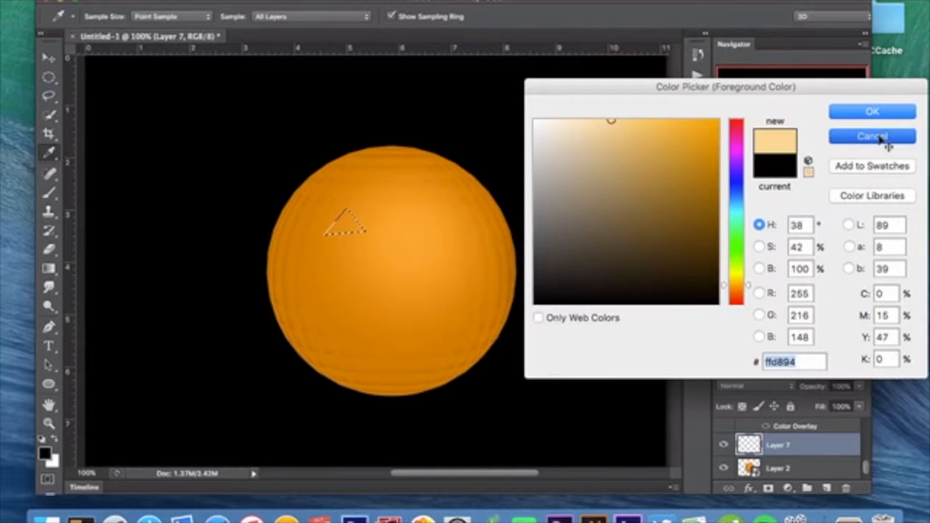
pyautogui.press('p')
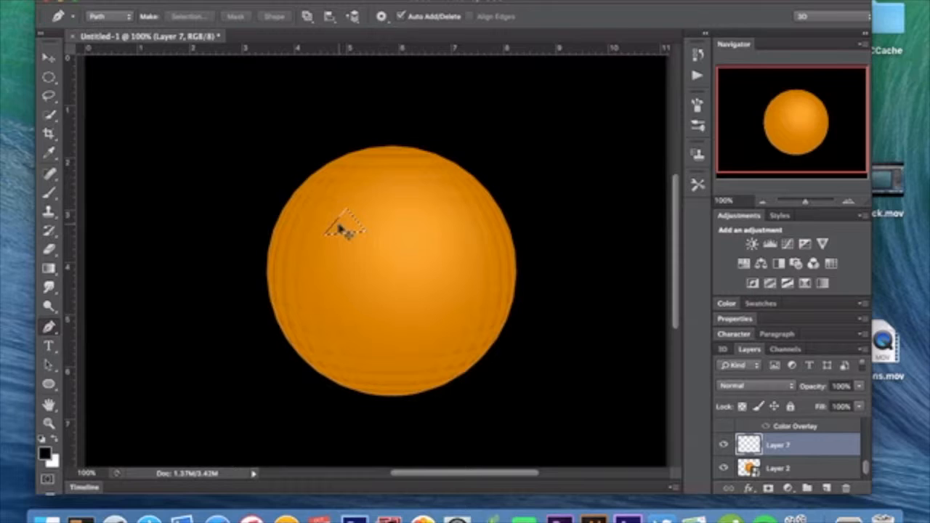
# - Clear the triangle selection and discard the new layer above the sphere
pyautogui.hotkey('alt', 'BackSpace')
pyautogui.press('super+z')
pyautogui.press('super+d')
pyautogui.press('super+e')
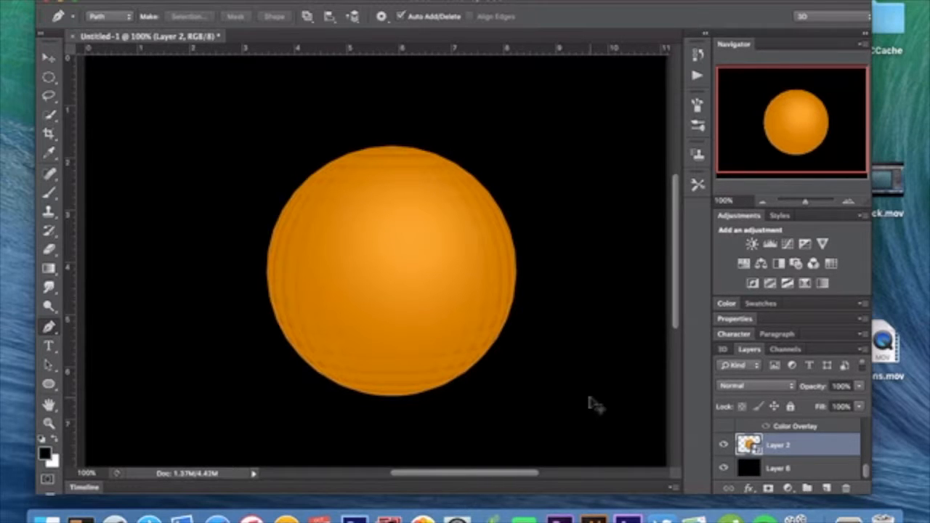
# - Show the triangular eyes on Layer 3 and Layer 3 copy, with their layer effects switched off
pyautogui.scroll(3, 765, 456)
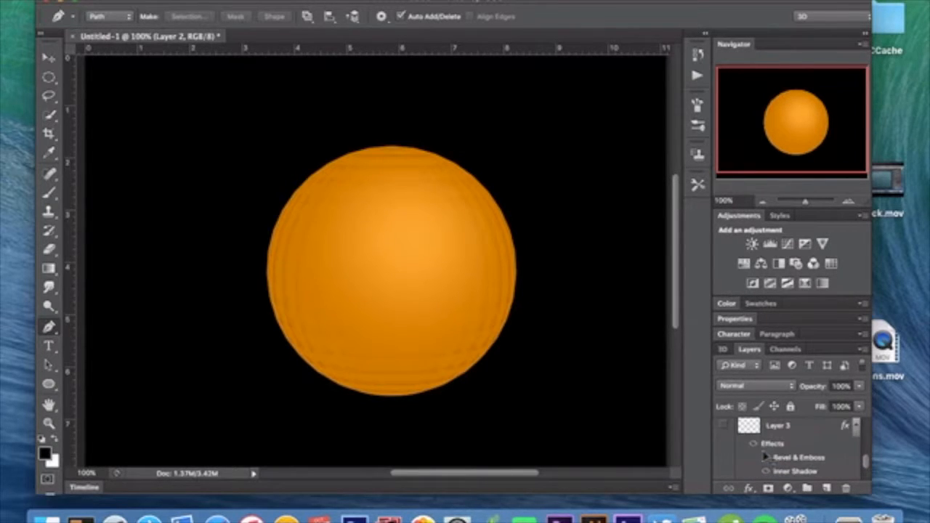
pyautogui.click(723, 427)
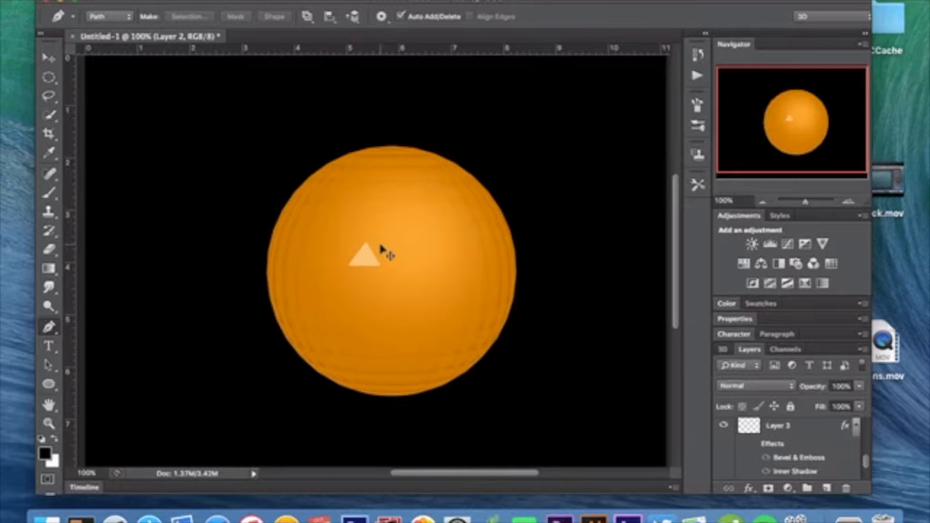
pyautogui.scroll(-1, 762, 428)
pyautogui.scroll(1, 761, 427)
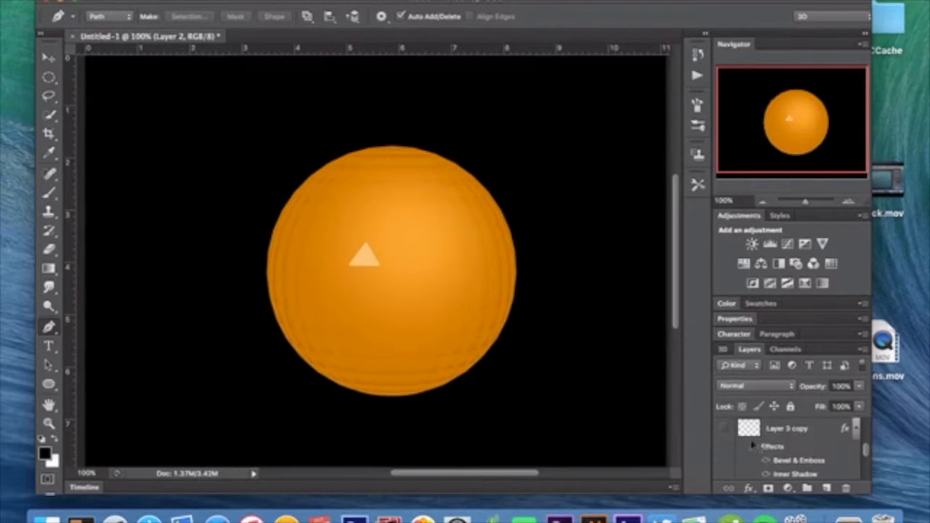
pyautogui.click(724, 427)
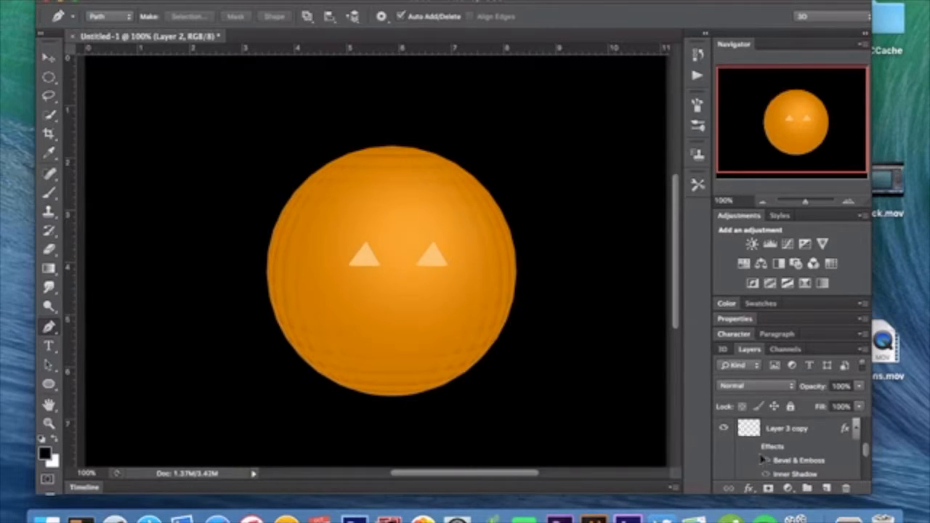
# - Open Layer 3's layer style and examine its Bevel & Emboss settings, including the highlight and shadow colors
pyautogui.scroll(-1, 765, 459)
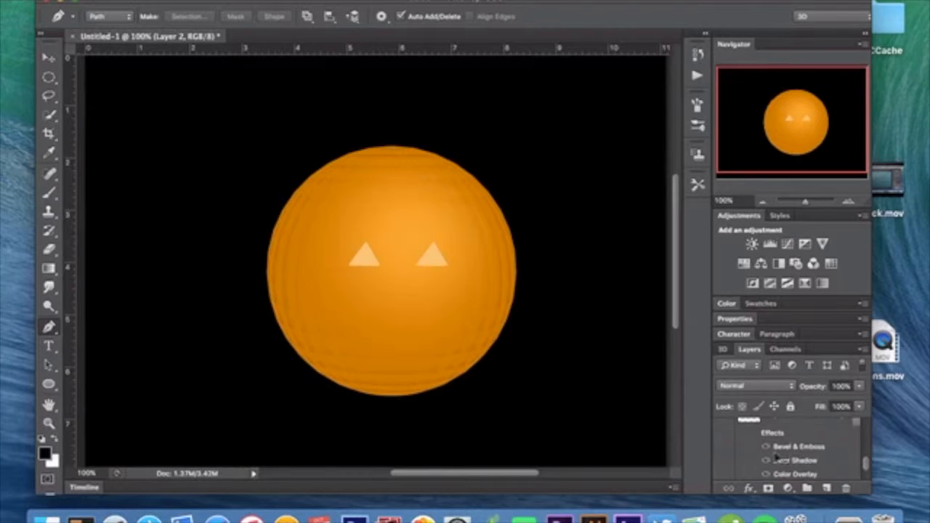
pyautogui.scroll(-3, 776, 457)
pyautogui.doubleClick(814, 455)
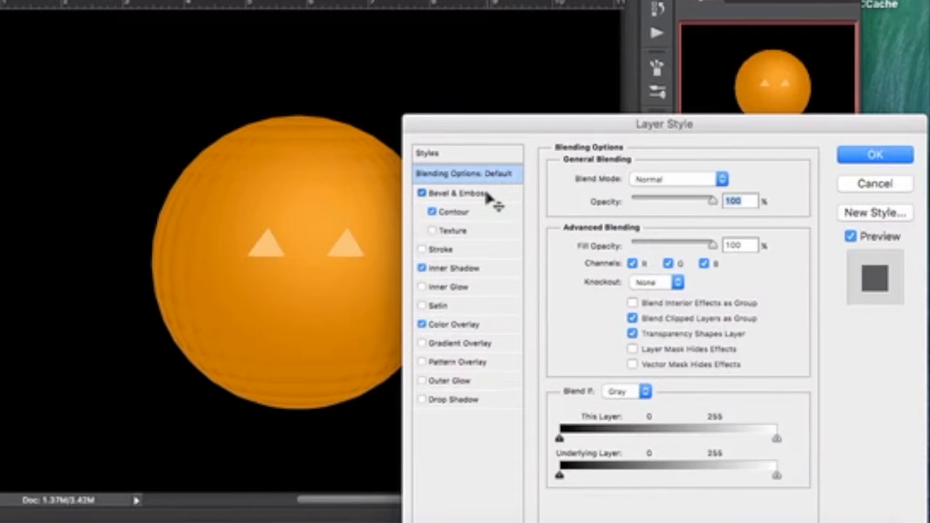
pyautogui.click(488, 195)
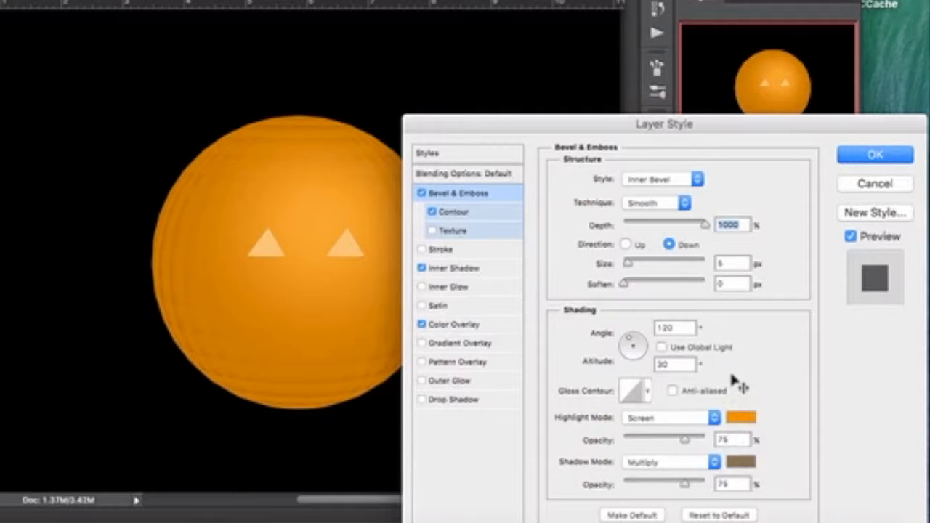
pyautogui.click(743, 420)
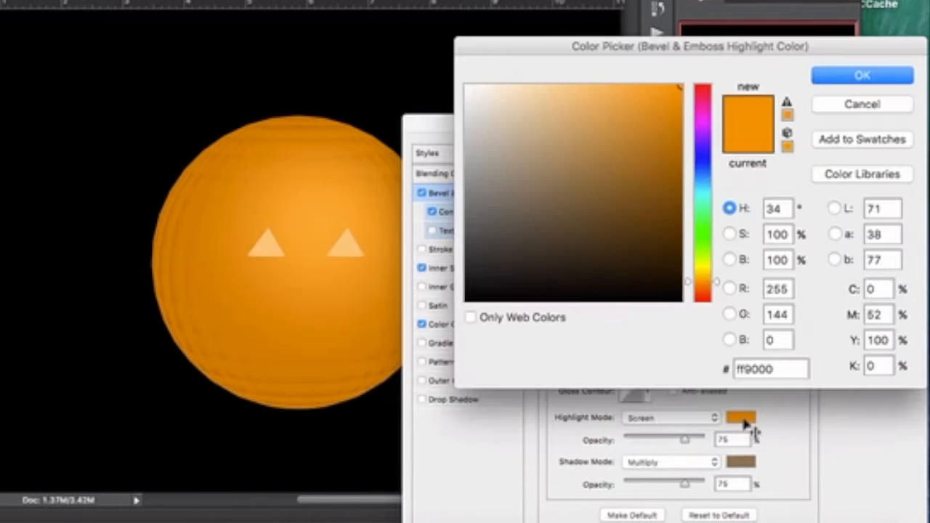
pyautogui.click(894, 105)
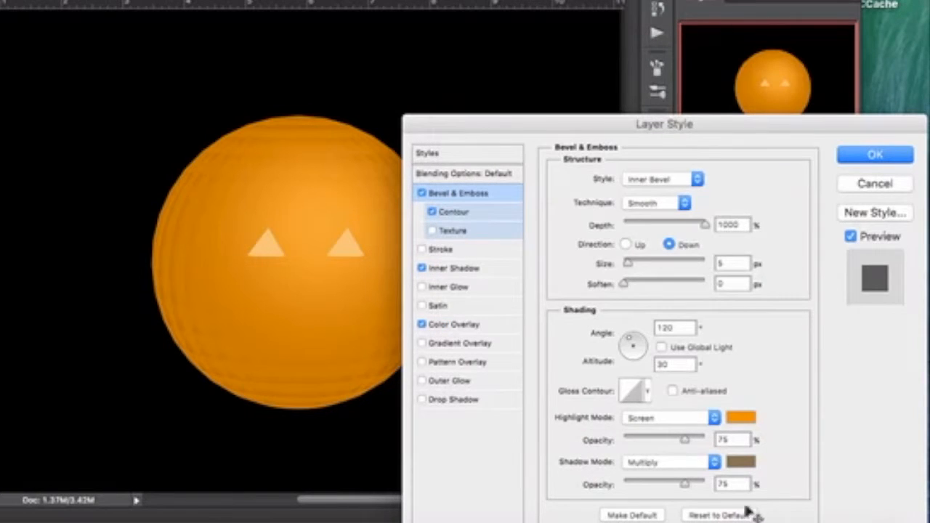
pyautogui.click(753, 462)
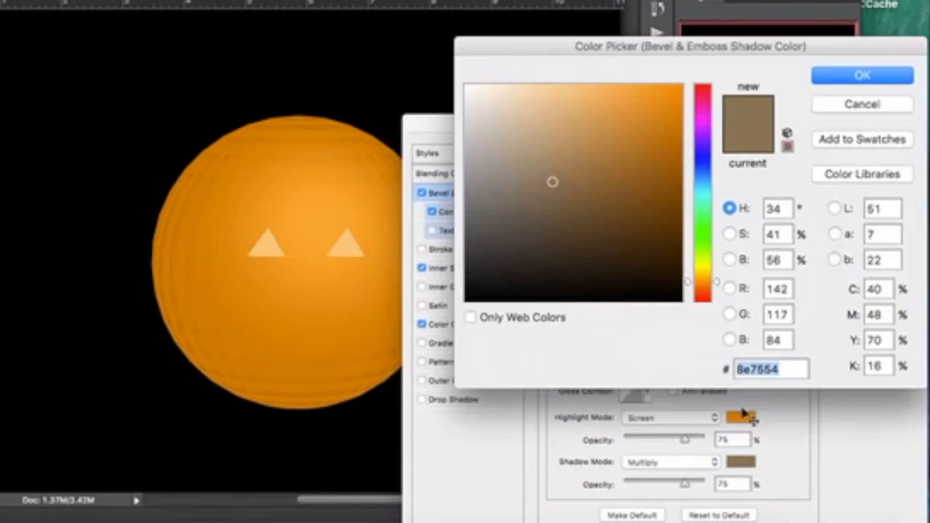
pyautogui.click(863, 105)
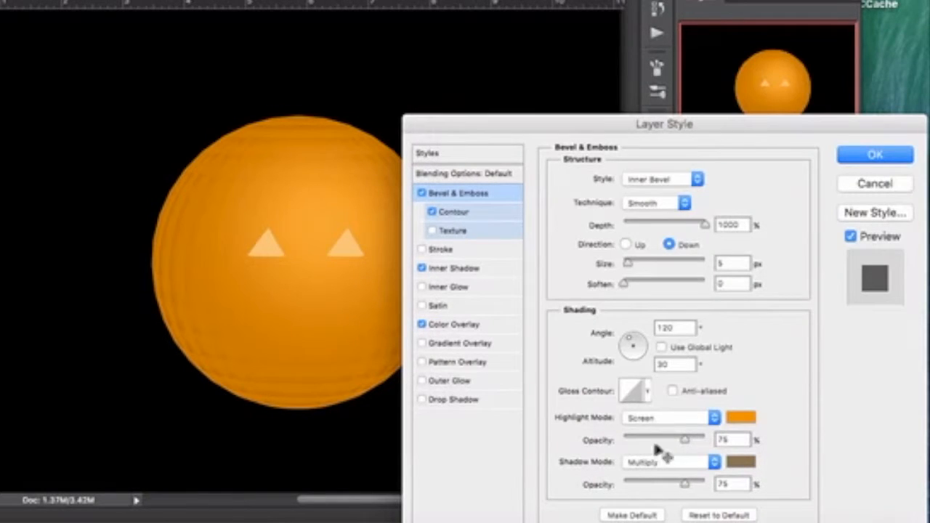
# - Review Layer 3's Contour, Inner Shadow and Color Overlay settings and colors, leaving the layer style without changes
pyautogui.click(464, 216)
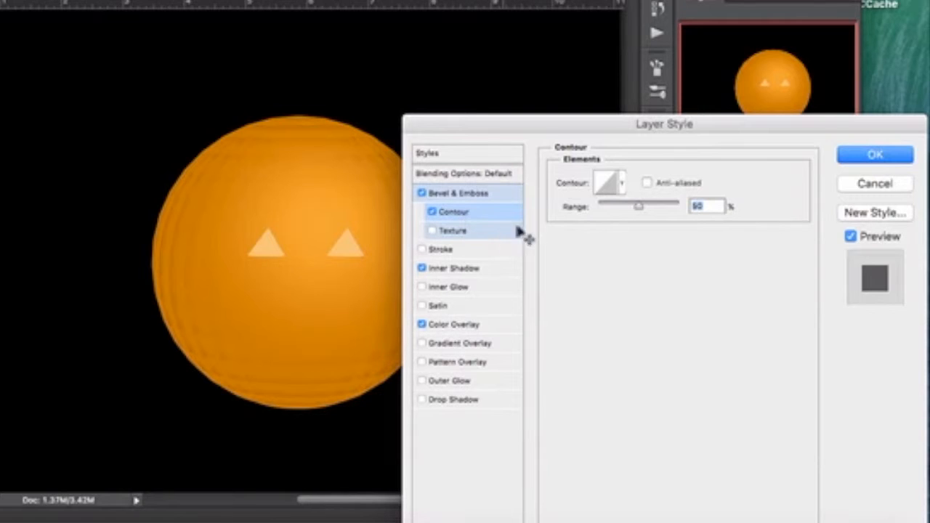
pyautogui.click(498, 269)
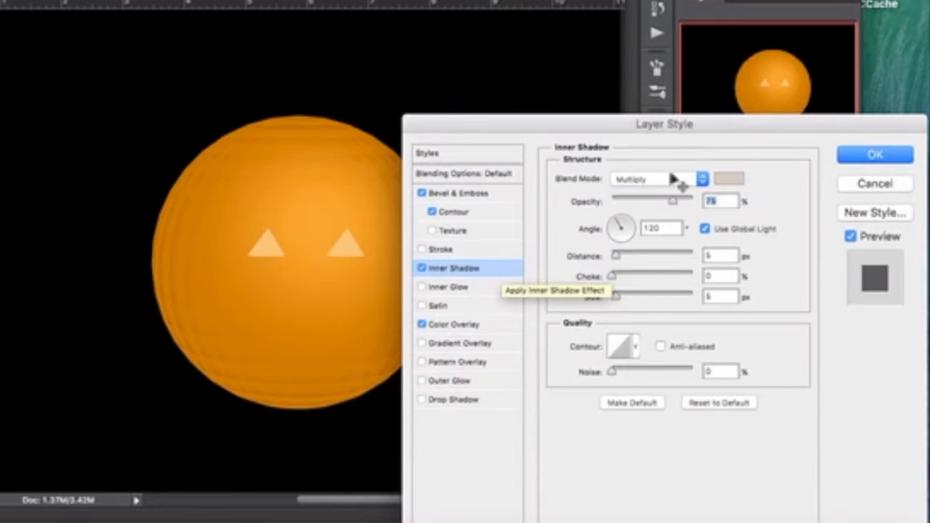
pyautogui.click(741, 182)
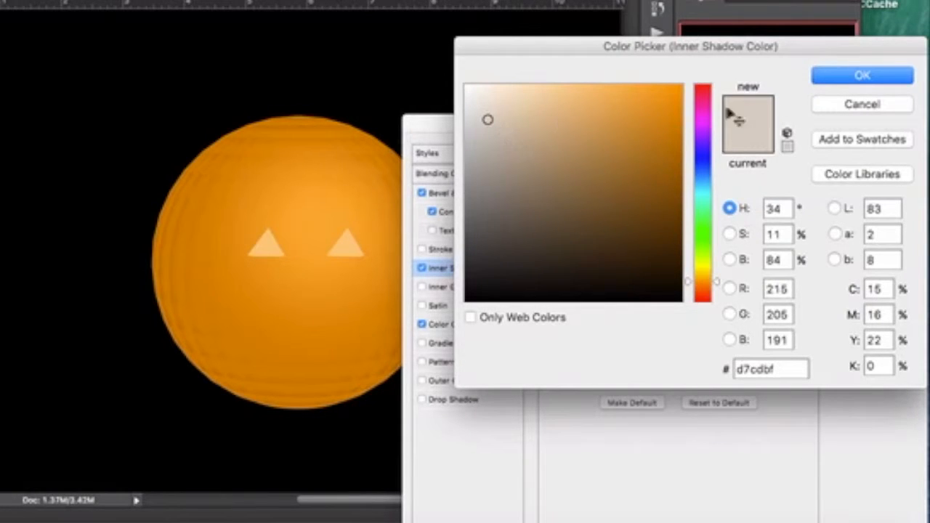
pyautogui.click(888, 106)
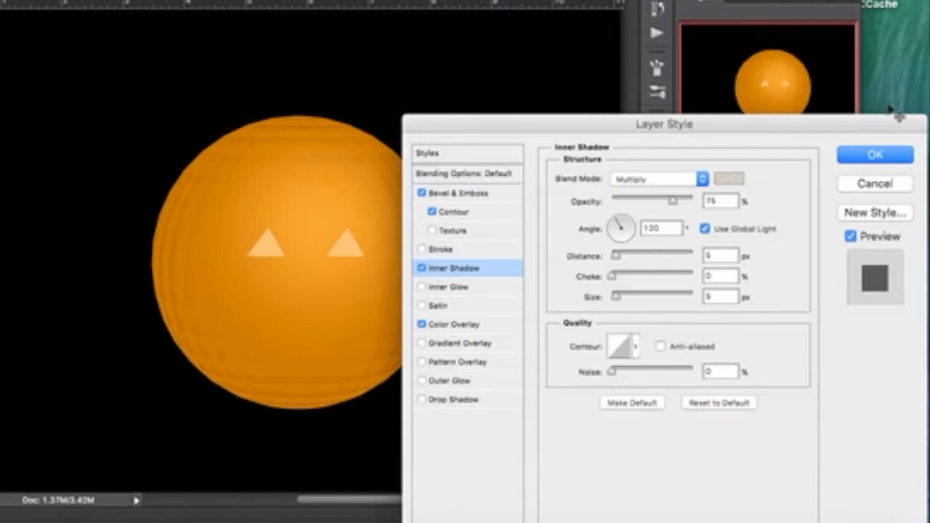
pyautogui.click(494, 325)
pyautogui.moveTo(677, 199); pyautogui.dragTo(628, 200)
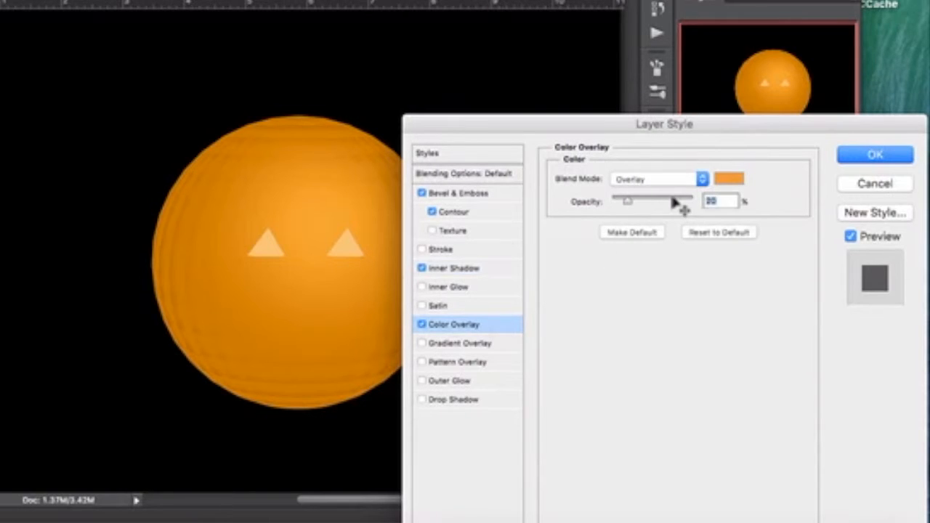
pyautogui.click(733, 180)
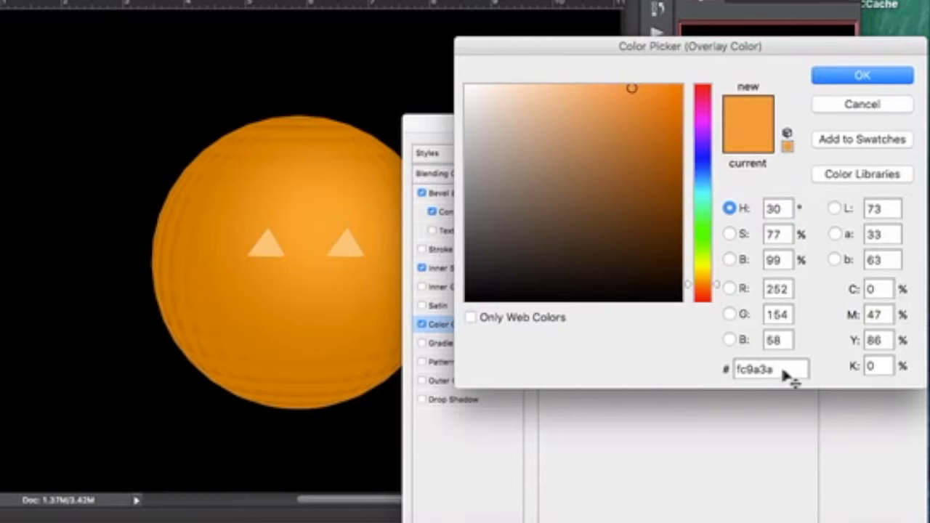
pyautogui.click(872, 76)
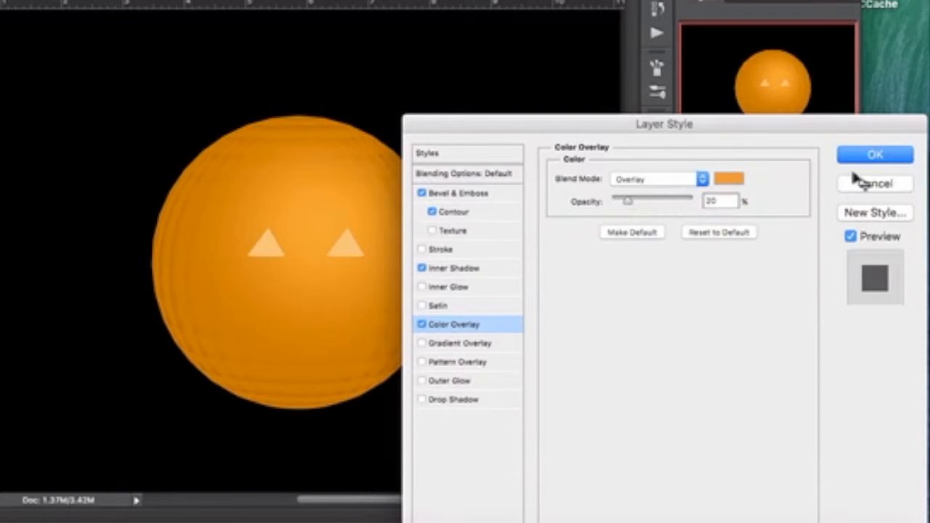
pyautogui.click(870, 188)
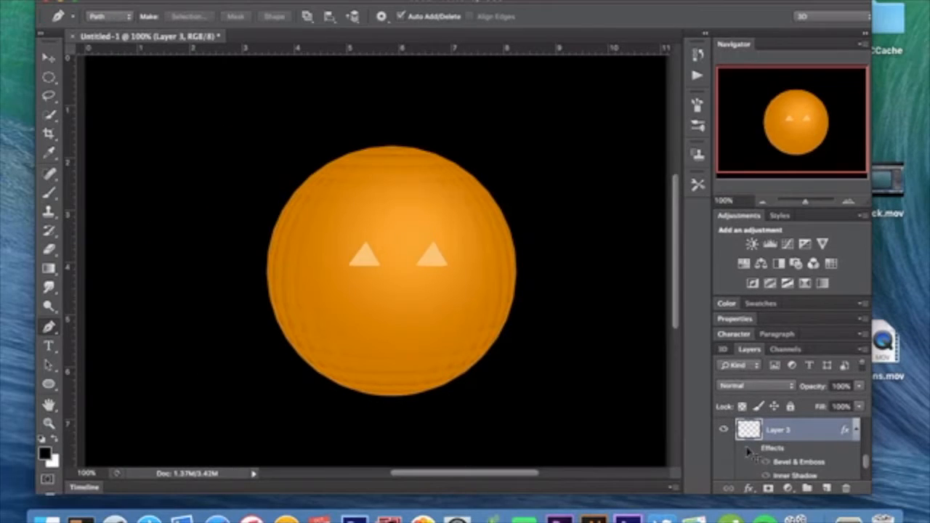
# - Switch on the layer effects of both triangular eyes, Layer 3 and Layer 3 copy
pyautogui.click(755, 448)
pyautogui.press('super+j')
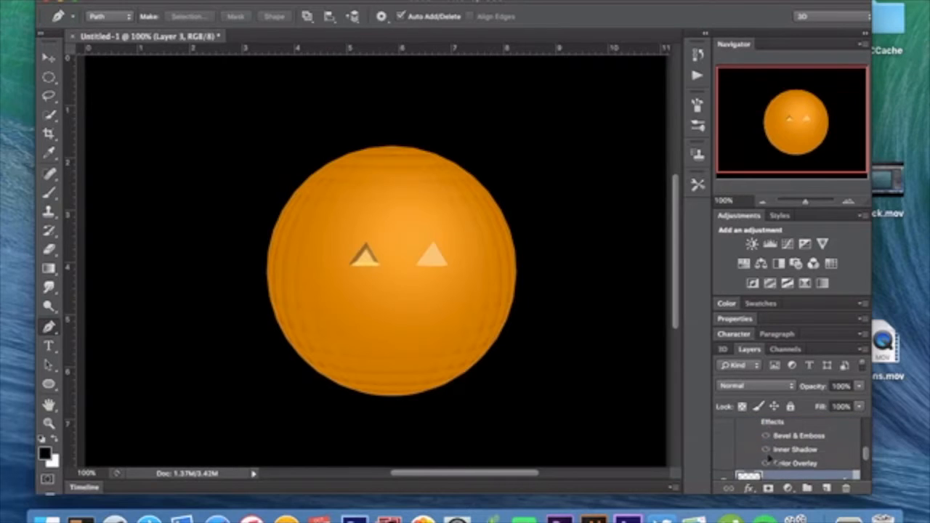
pyautogui.click(755, 449)
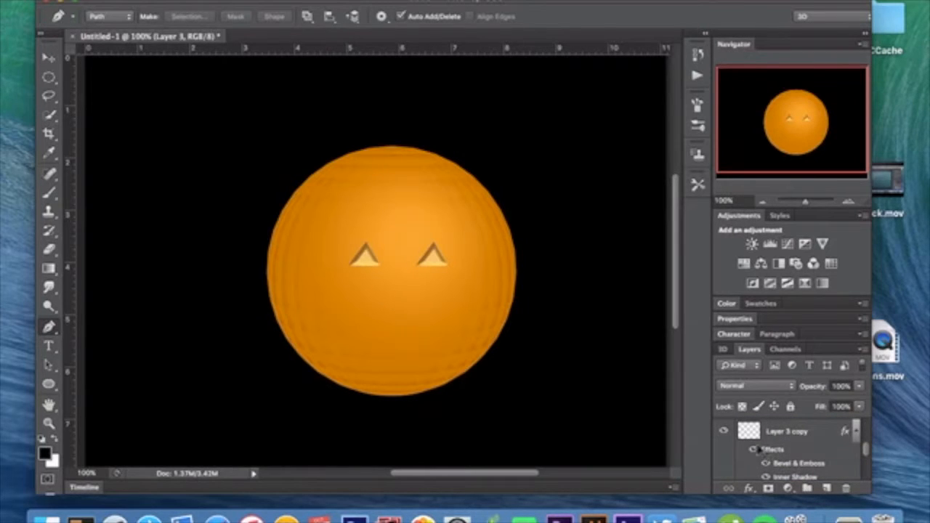
pyautogui.scroll(-3, 755, 452)
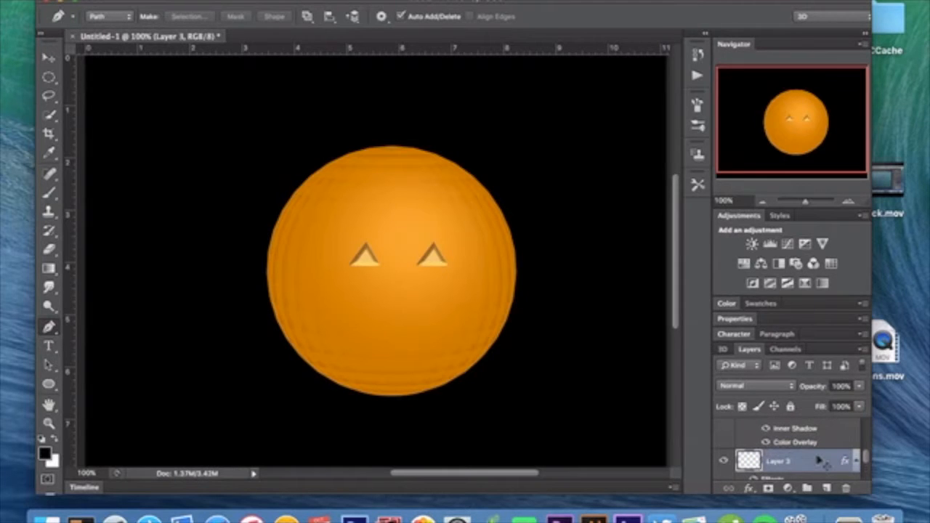
pyautogui.rightClick(819, 461)
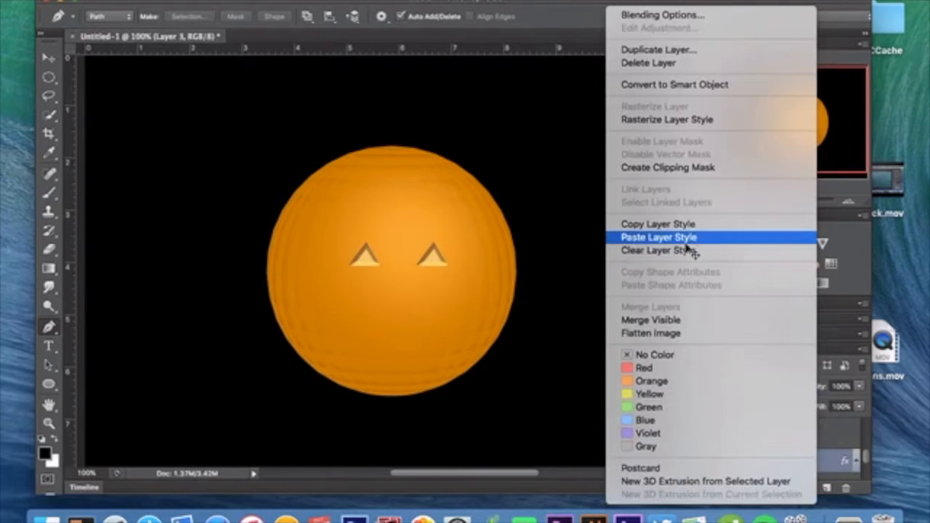
pyautogui.click(843, 434)
# - Show the triangular nose on Layer 4 and the zigzag mouth on Layer 5
pyautogui.scroll(5, 843, 435)
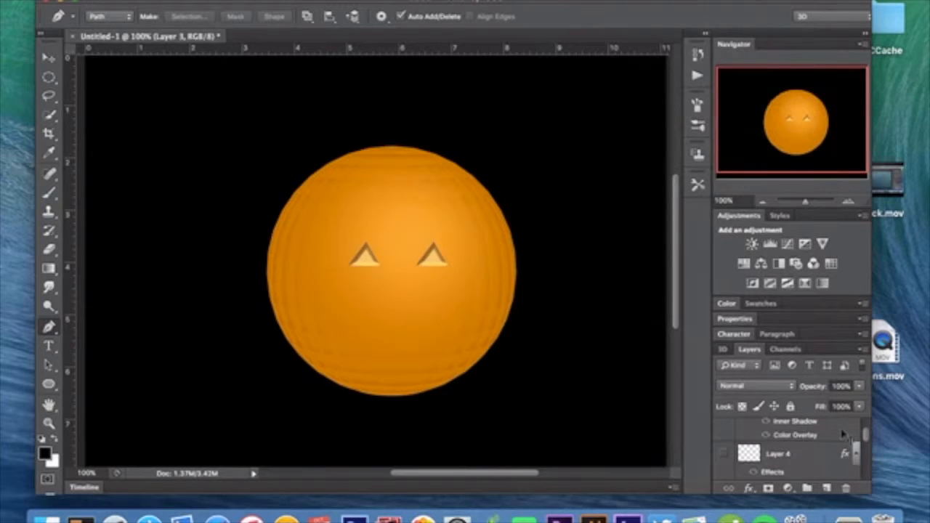
pyautogui.click(723, 454)
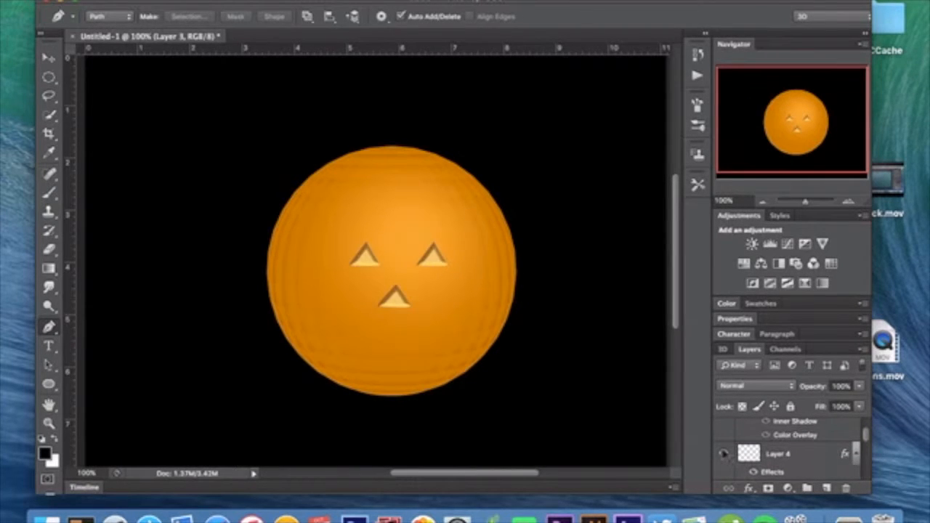
pyautogui.scroll(3, 749, 471)
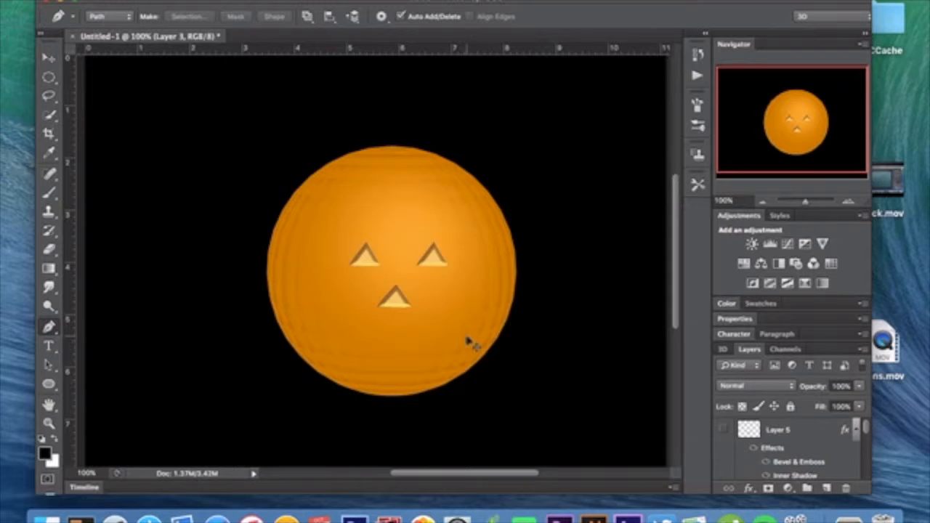
pyautogui.click(724, 431)
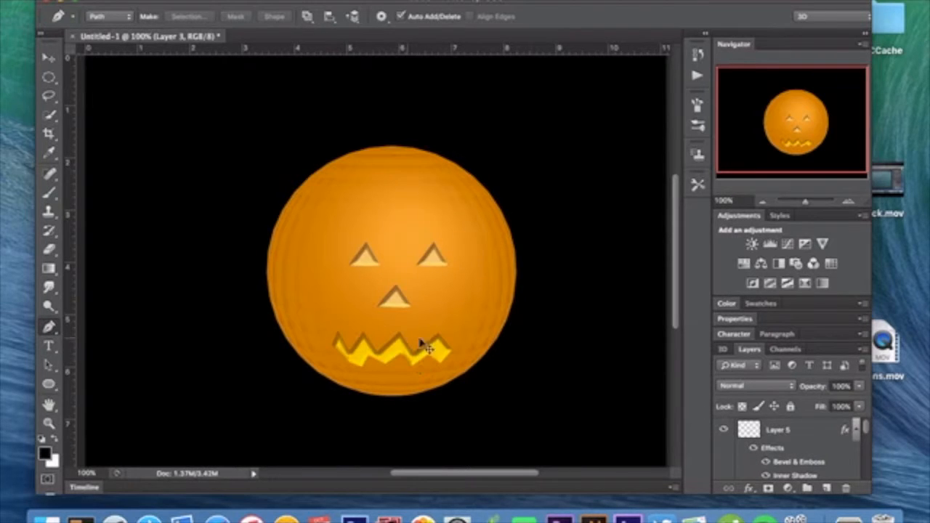
# - Open Layer 5's layer style and examine the mouth's Color Overlay settings, leaving them without changes
pyautogui.click(813, 432)
pyautogui.doubleClick(813, 433)
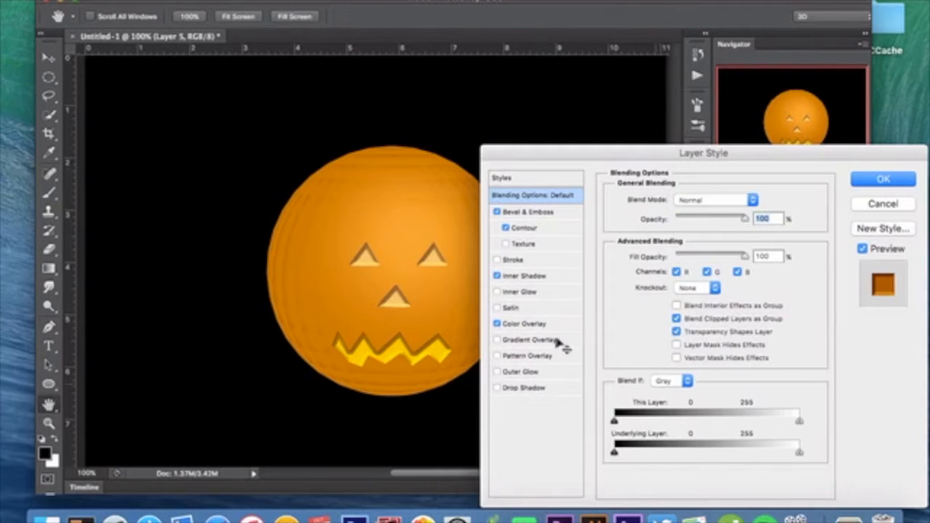
pyautogui.click(531, 325)
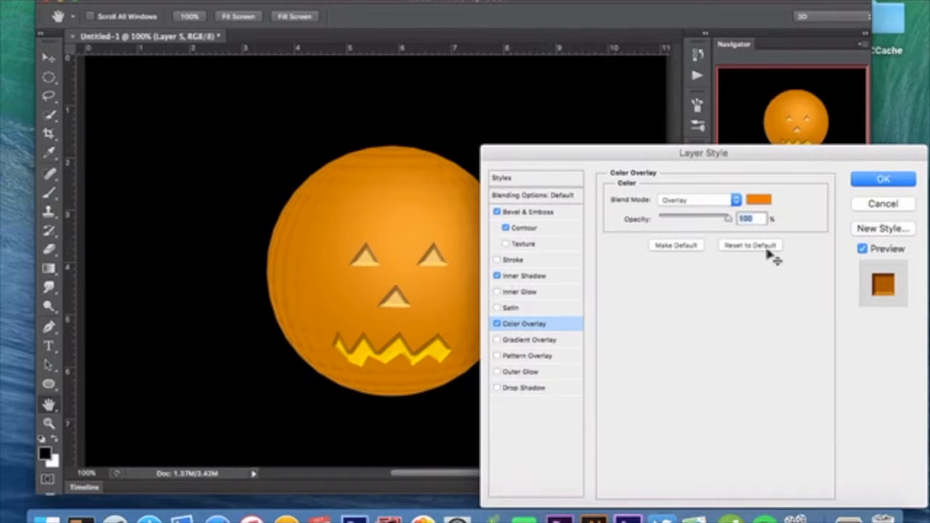
pyautogui.click(883, 181)
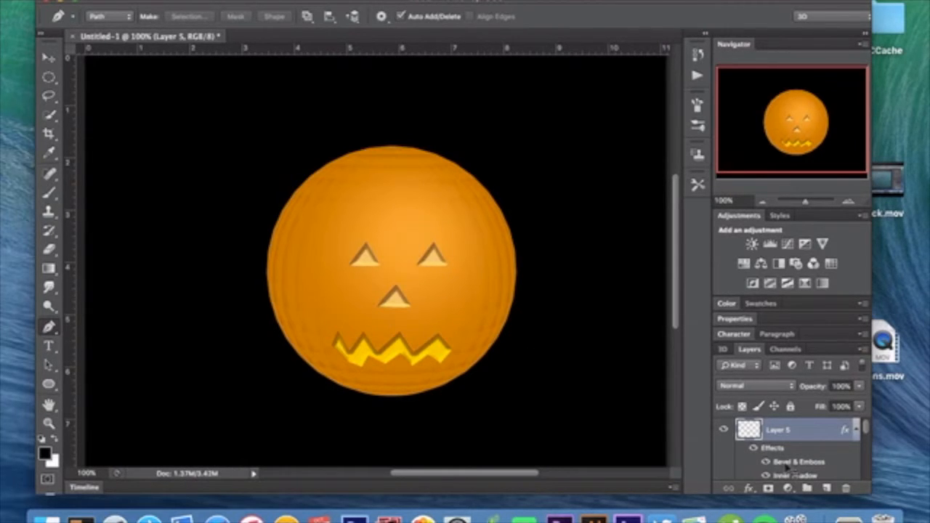
# - Add a new layer above Layer 5 and outline a slanted stem on the pumpkin's top as a closed Pen tool path
pyautogui.scroll(-3, 787, 465)
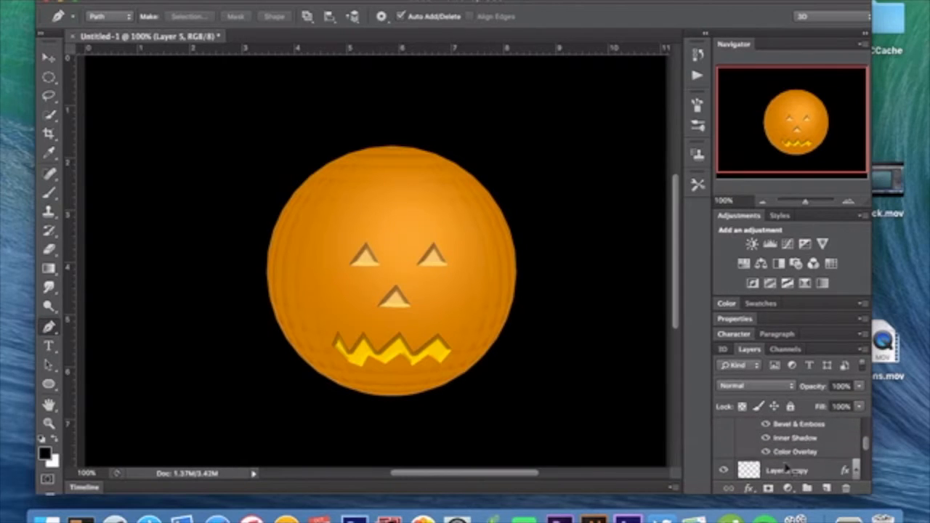
pyautogui.scroll(3, 786, 465)
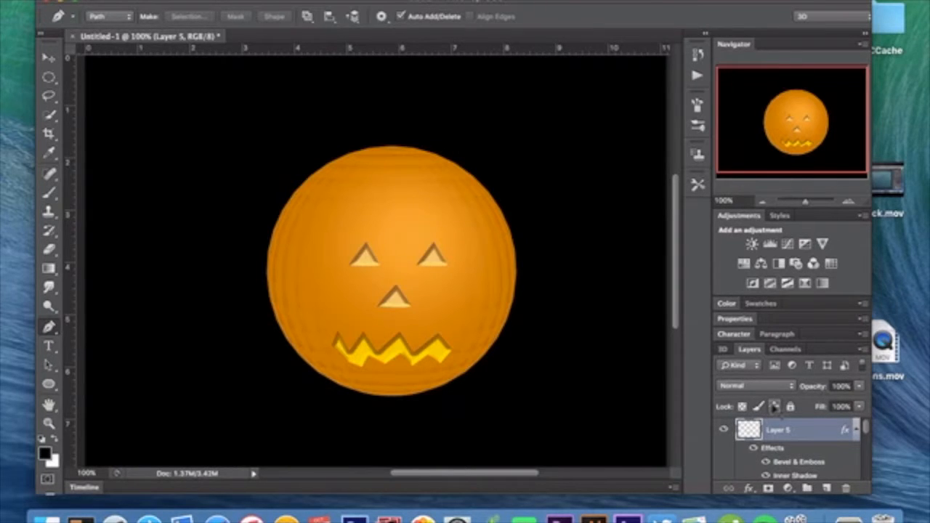
pyautogui.click(826, 490)
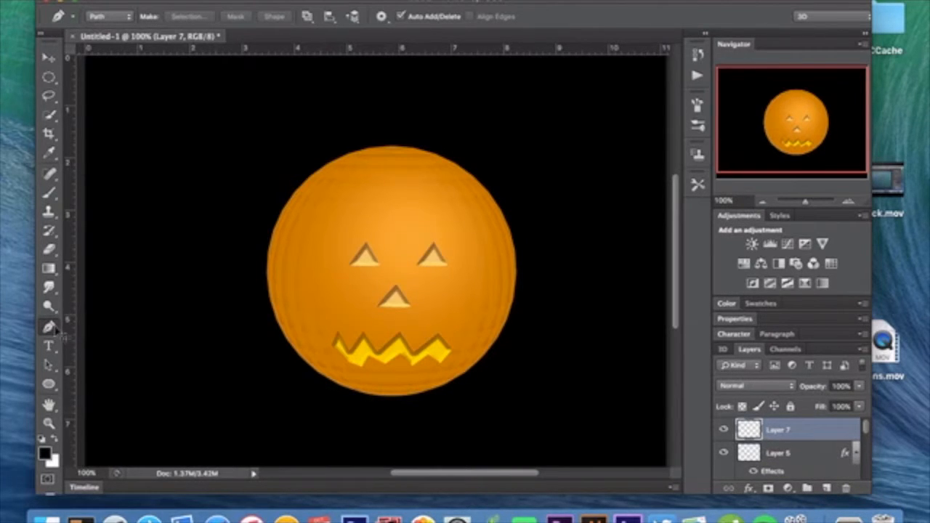
pyautogui.click(386, 148)
pyautogui.click(342, 131)
pyautogui.click(314, 107)
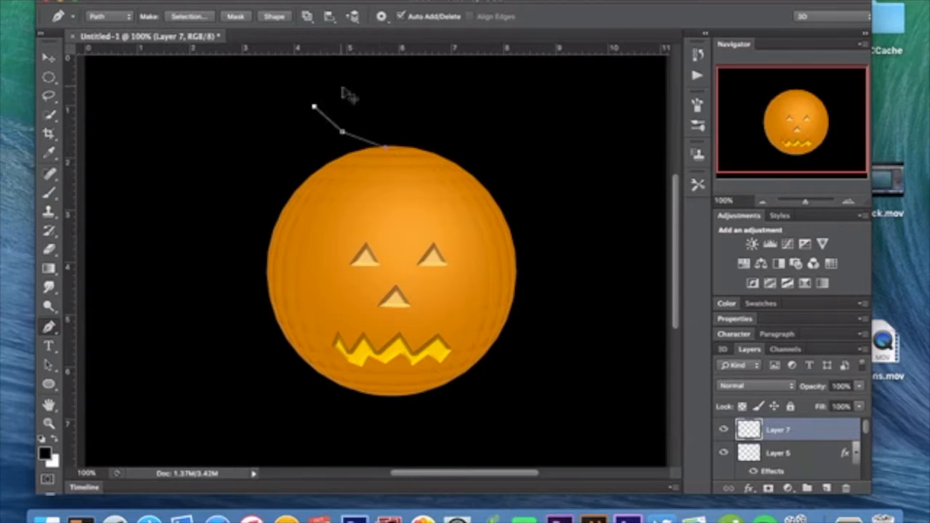
pyautogui.click(345, 90)
pyautogui.click(379, 114)
pyautogui.click(411, 148)
pyautogui.click(383, 149)
# - Turn the stem path into a new anti-aliased selection with a feather radius of 0 pixels
pyautogui.rightClick(375, 138)
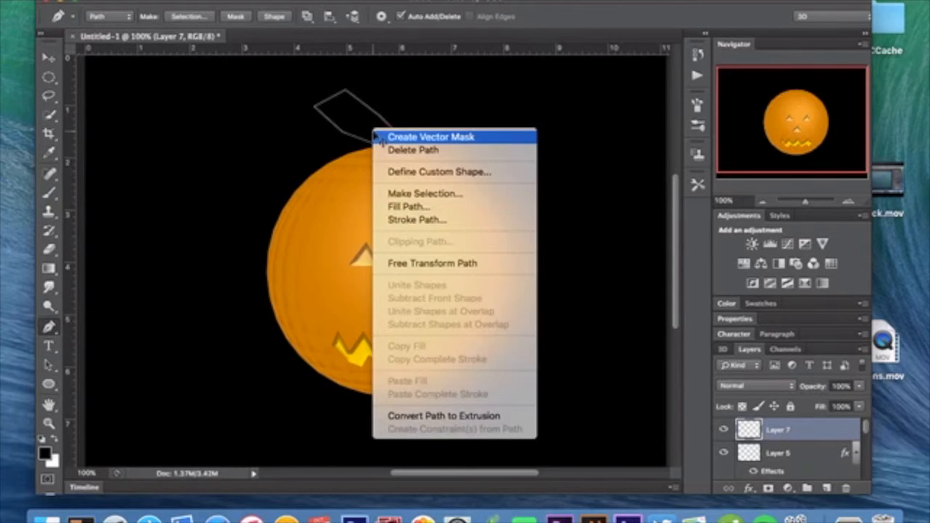
pyautogui.click(421, 194)
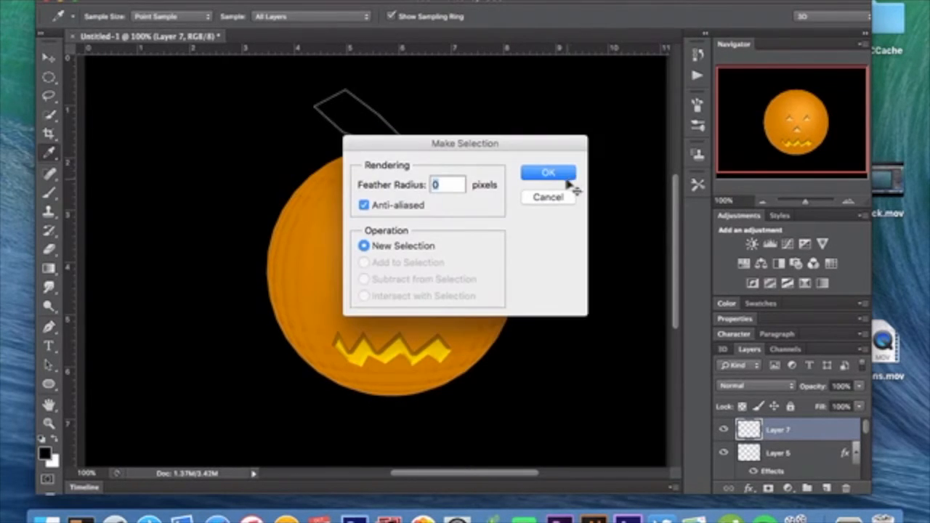
pyautogui.click(571, 173)
# - Set the foreground color to the green 31932a
pyautogui.click(47, 456)
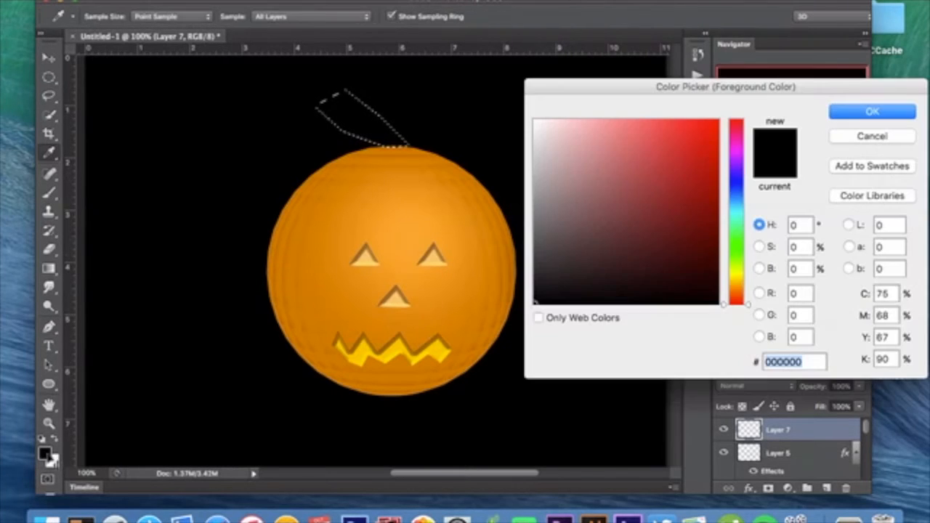
pyautogui.click(738, 237)
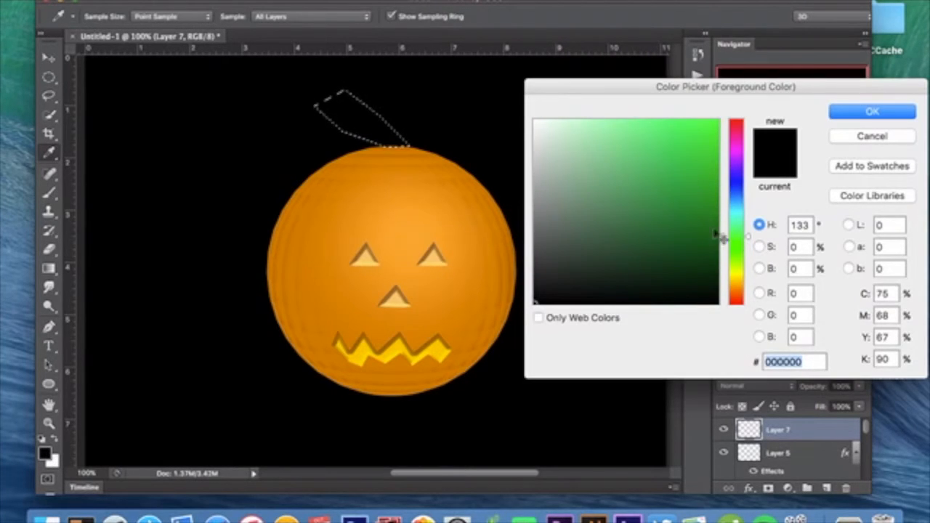
pyautogui.moveTo(737, 266); pyautogui.dragTo(740, 250)
pyautogui.click(672, 209)
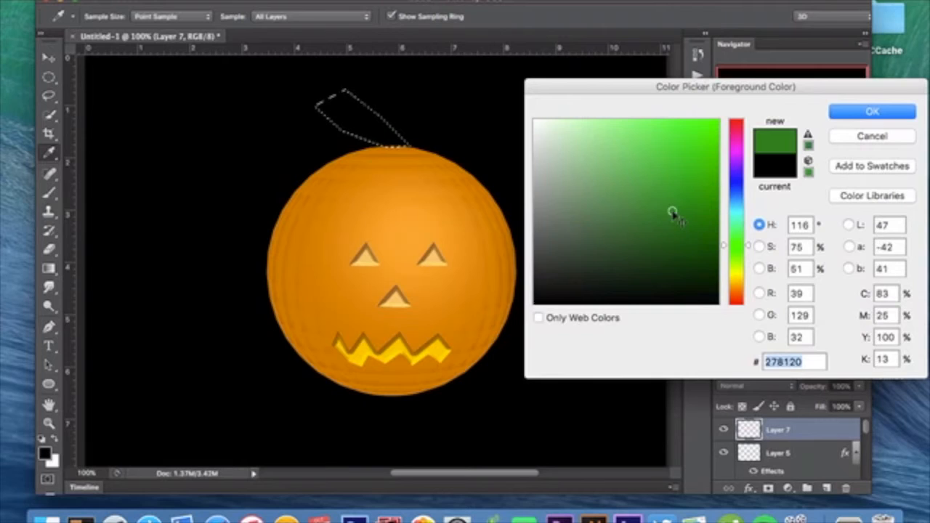
pyautogui.click(667, 197)
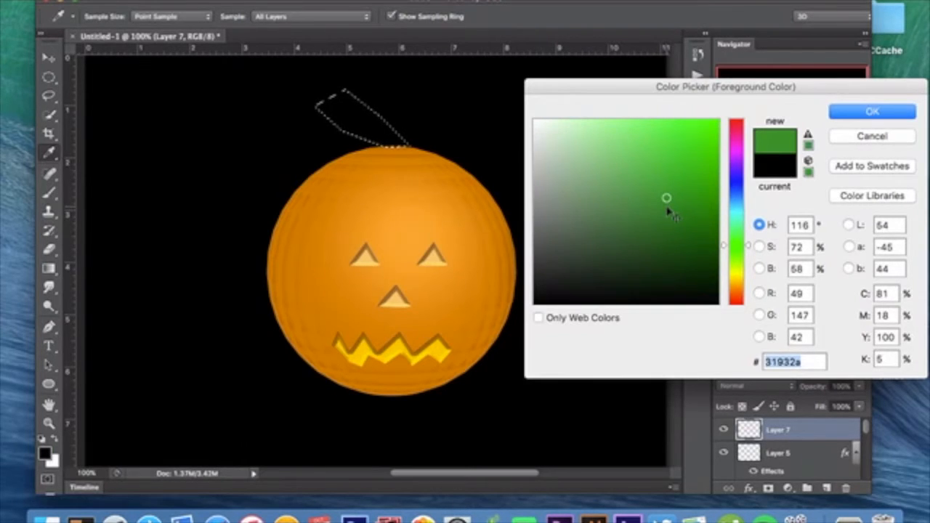
pyautogui.press('Return')
# - Fill the stem selection with the green foreground color and deselect it
pyautogui.press('super+BackSpace')
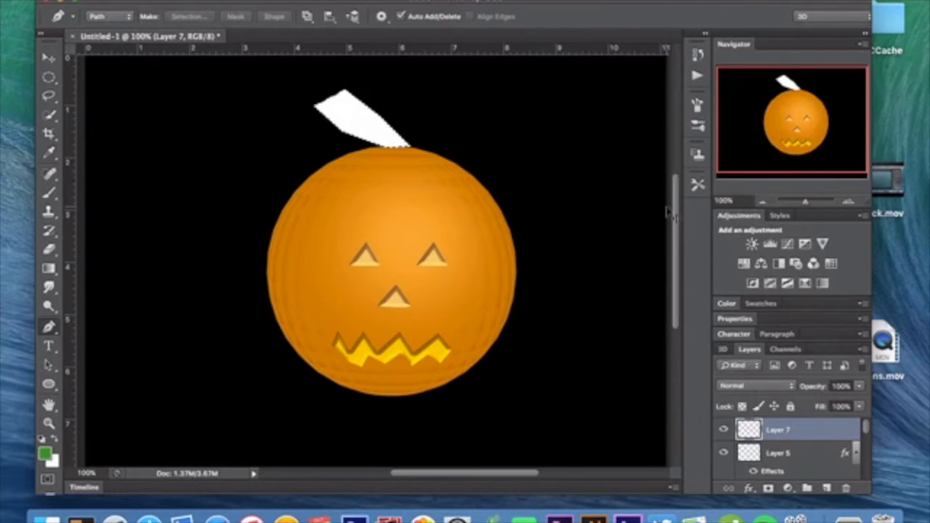
pyautogui.hotkey('alt', 'BackSpace')
pyautogui.press('super+d')
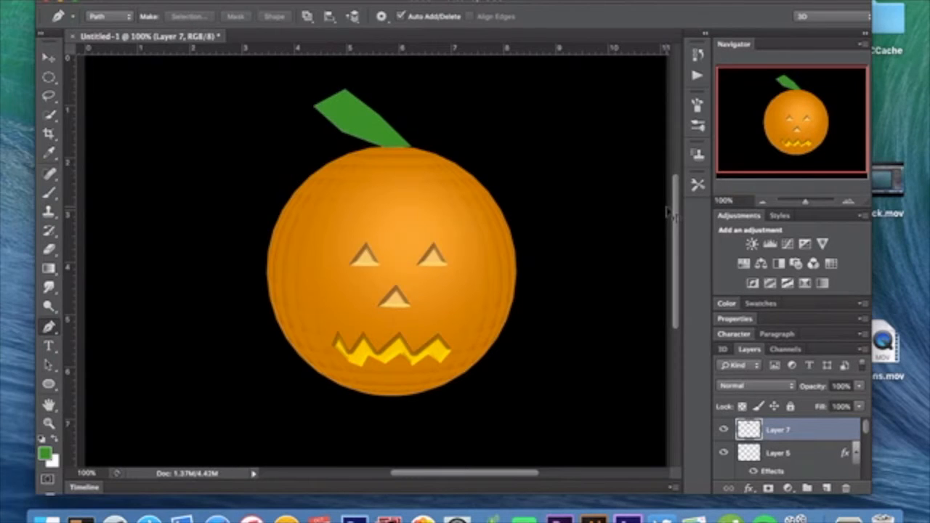
# - Move the green stem slightly down onto the pumpkin's top edge with Free Transform
pyautogui.press('super+t')
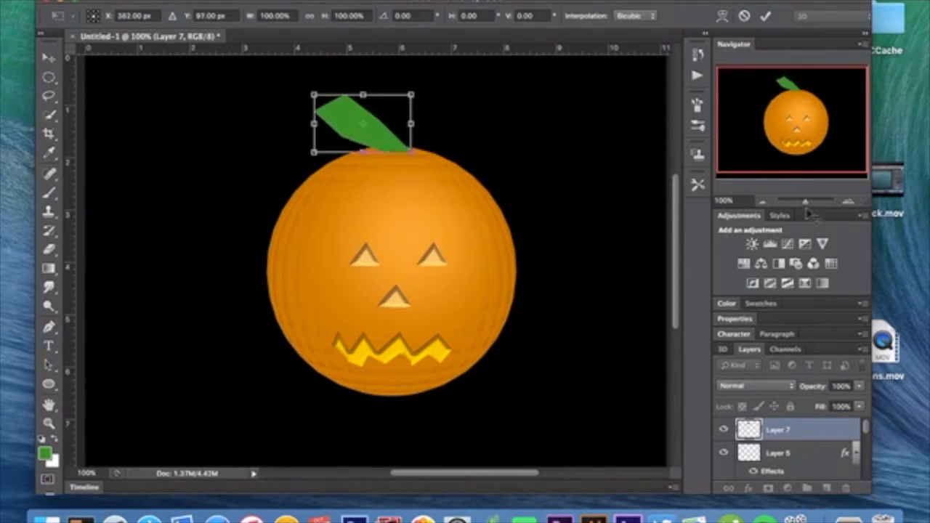
pyautogui.press('Return')
pyautogui.press('p')
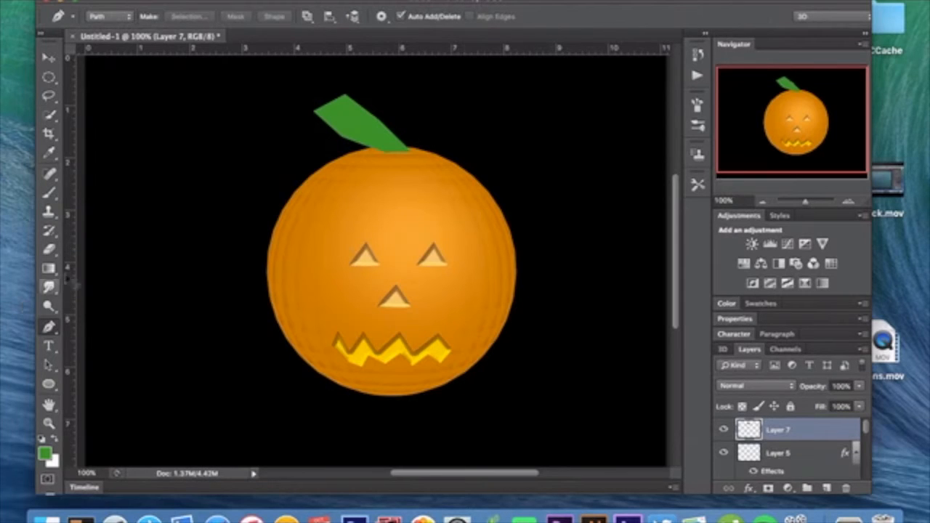
# - Erase along the stem's base with the soft 39 px Eraser and lower the stem a little further onto the pumpkin
pyautogui.click(49, 249)
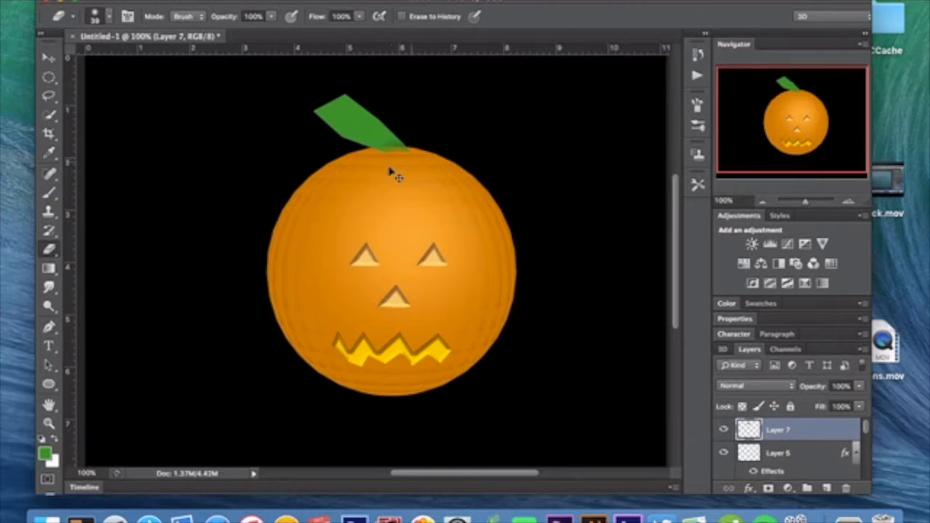
pyautogui.moveTo(390, 167); pyautogui.dragTo(417, 158)
pyautogui.hotkey('ctrl', 't')
pyautogui.moveTo(425, 164); pyautogui.dragTo(421, 155)
pyautogui.press('Return')
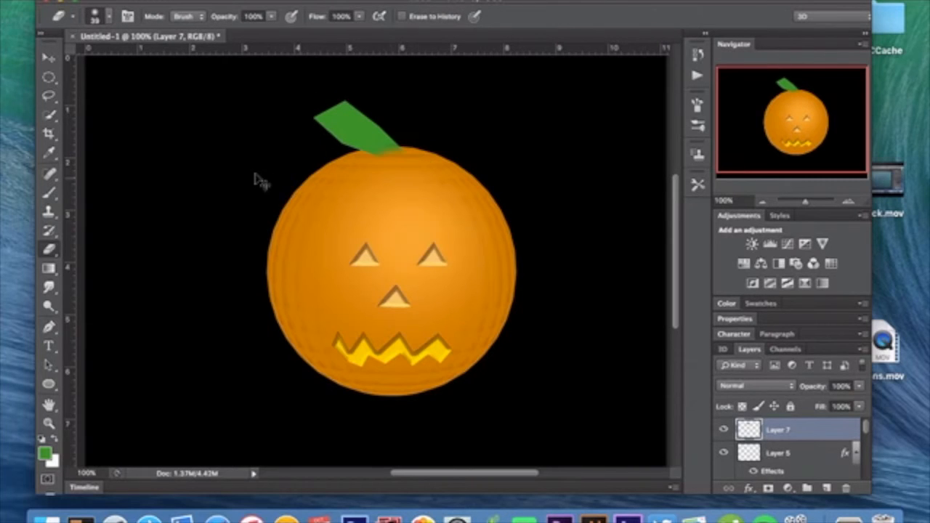
# - Set the Eraser to 23 px with 100% hardness and trim the stem's outer tip into a rounder end
pyautogui.click(109, 16)
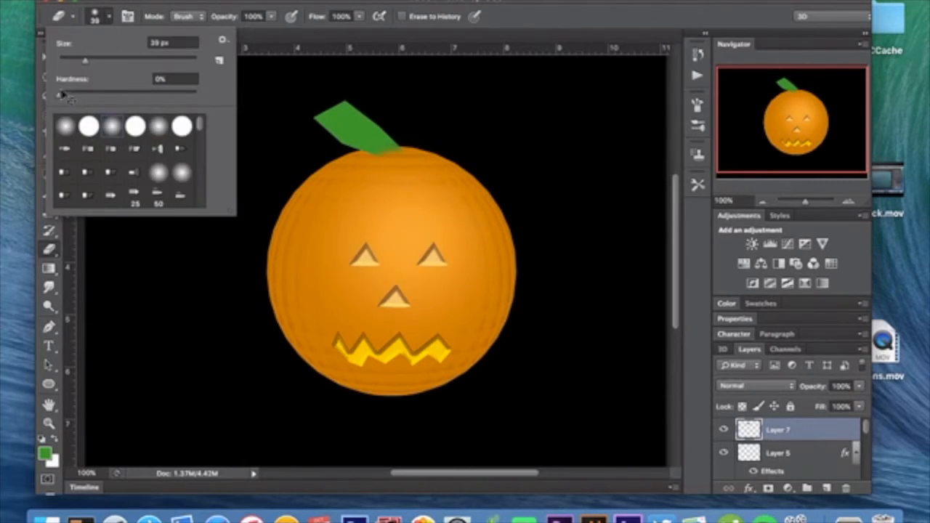
pyautogui.moveTo(63, 95); pyautogui.dragTo(111, 96)
pyautogui.moveTo(178, 102); pyautogui.dragTo(245, 119)
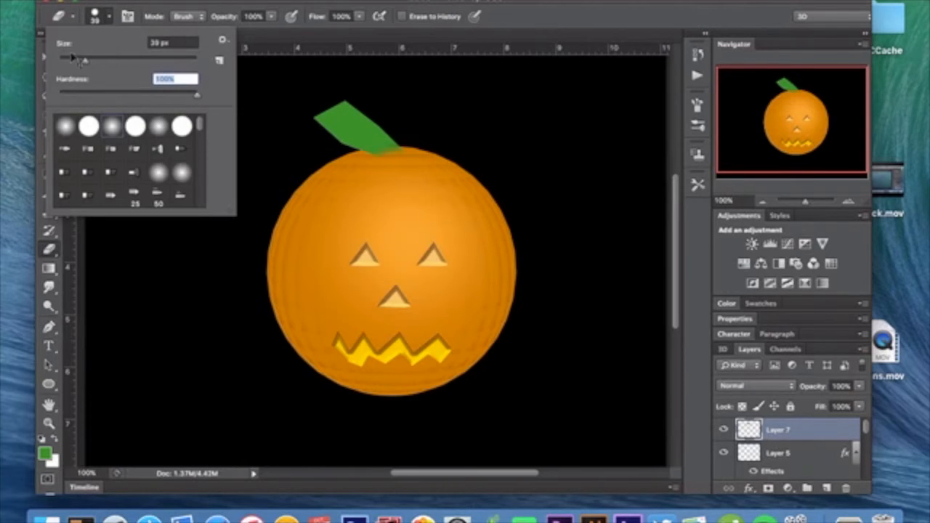
pyautogui.moveTo(80, 60); pyautogui.dragTo(74, 60)
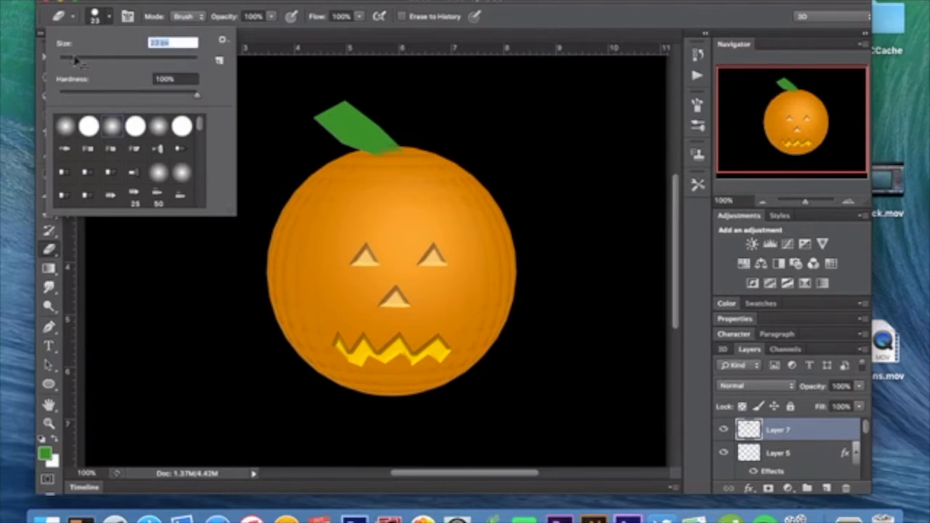
pyautogui.click(317, 125)
pyautogui.moveTo(315, 120)
pyautogui.mouseDown()
pyautogui.moveTo(349, 100)
pyautogui.moveTo(330, 97)
pyautogui.moveTo(314, 127)
pyautogui.moveTo(320, 107)
pyautogui.moveTo(355, 96)
pyautogui.moveTo(313, 128)
pyautogui.mouseUp()
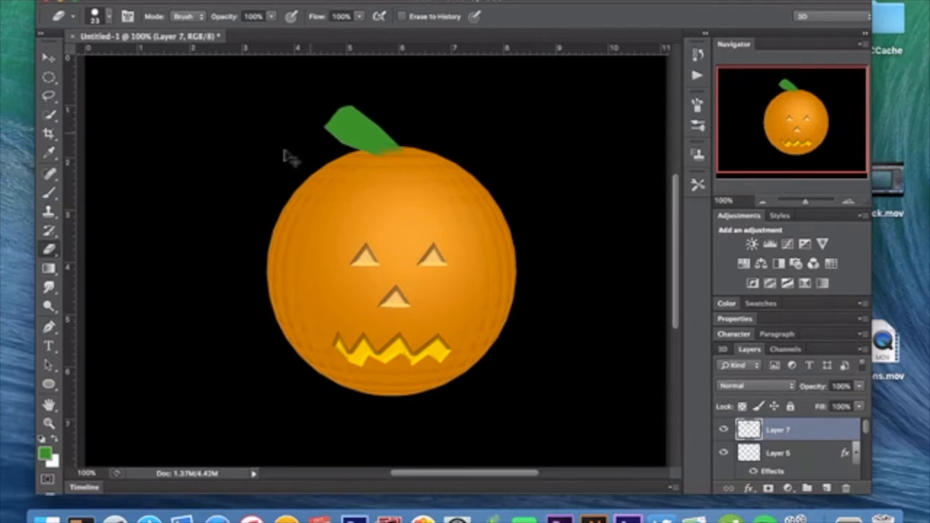
pyautogui.click(49, 58)
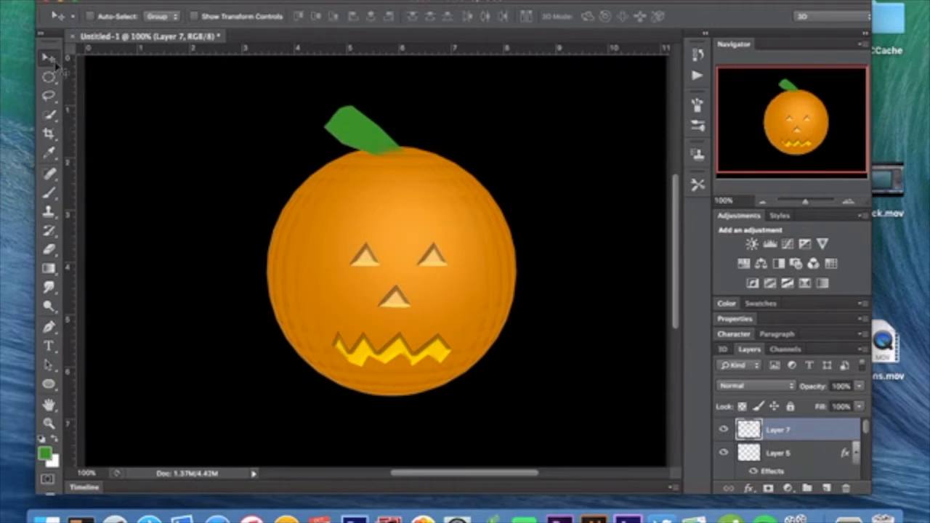